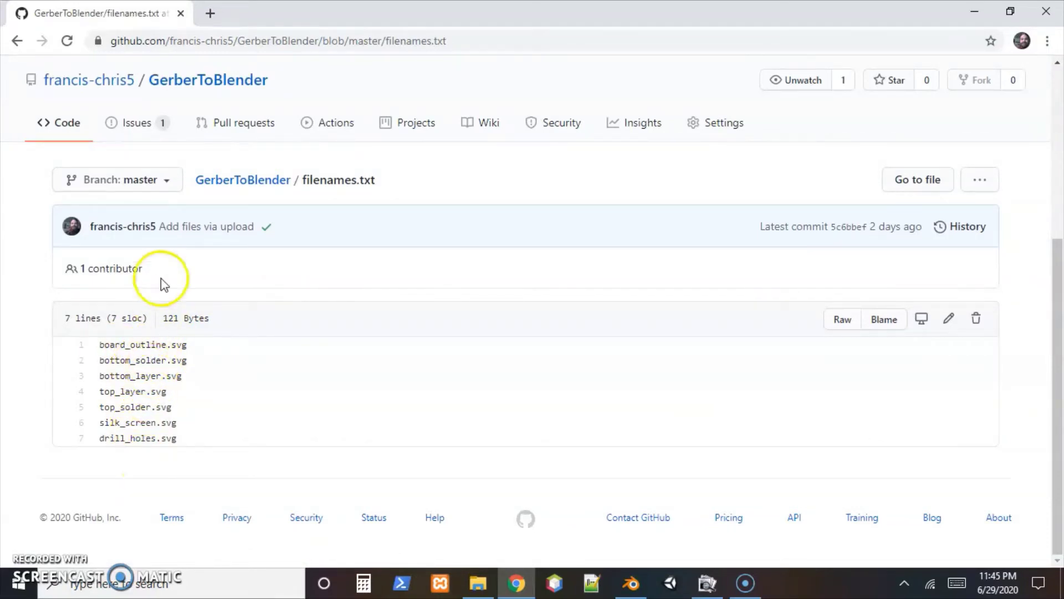
Examine the ImportPCB class's bl_idname in the repository's import_pcb.py and return to the GerberToBlender main page.
{"action": "left_click", "coordinate": [258, 187]}
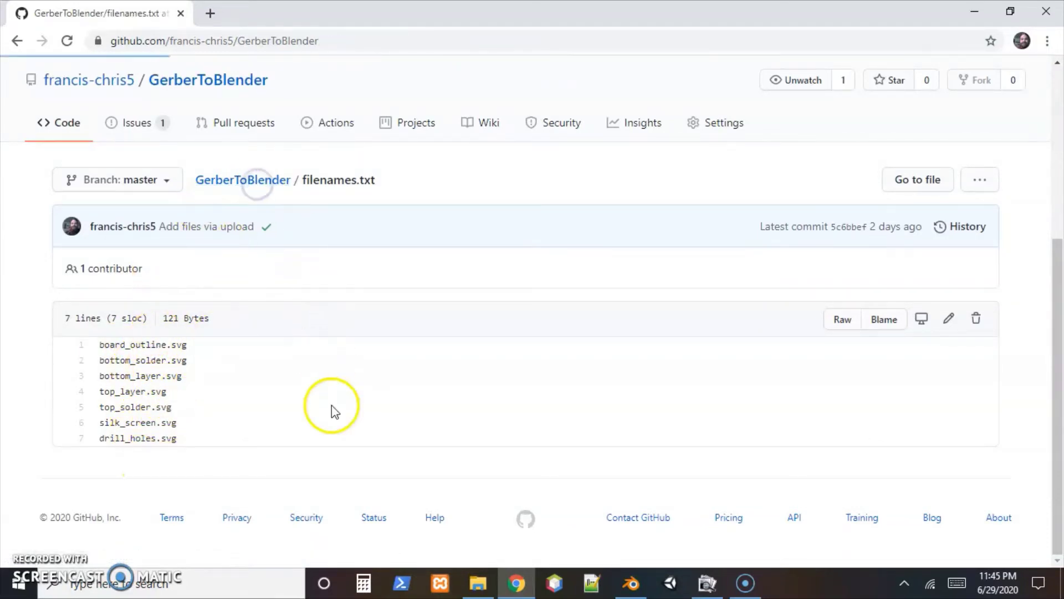
{"action": "scroll", "coordinate": [327, 388], "scroll_direction": "down", "scroll_amount": 5}
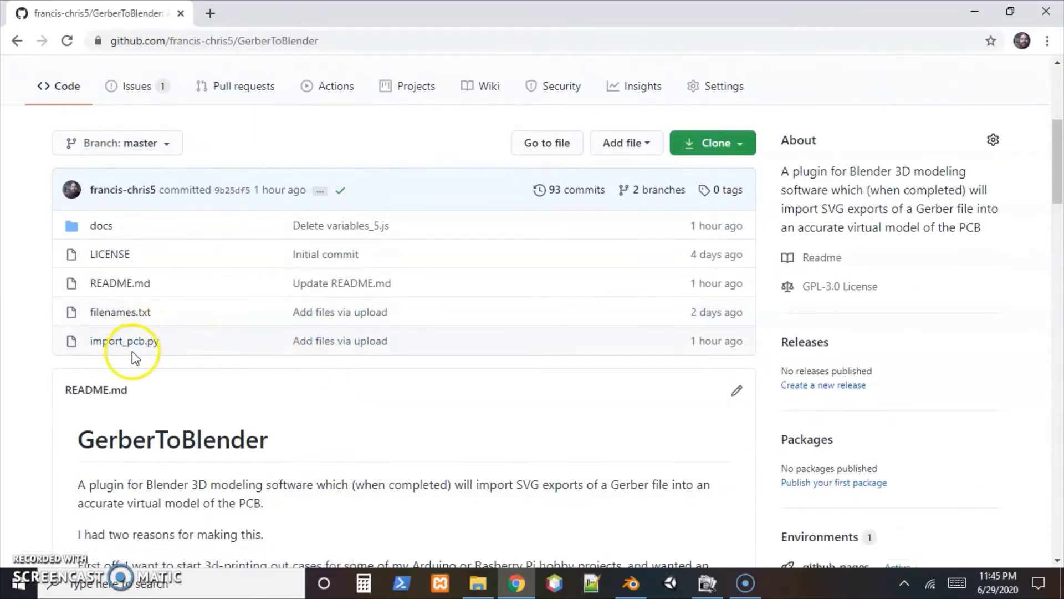
{"action": "left_click", "coordinate": [111, 341]}
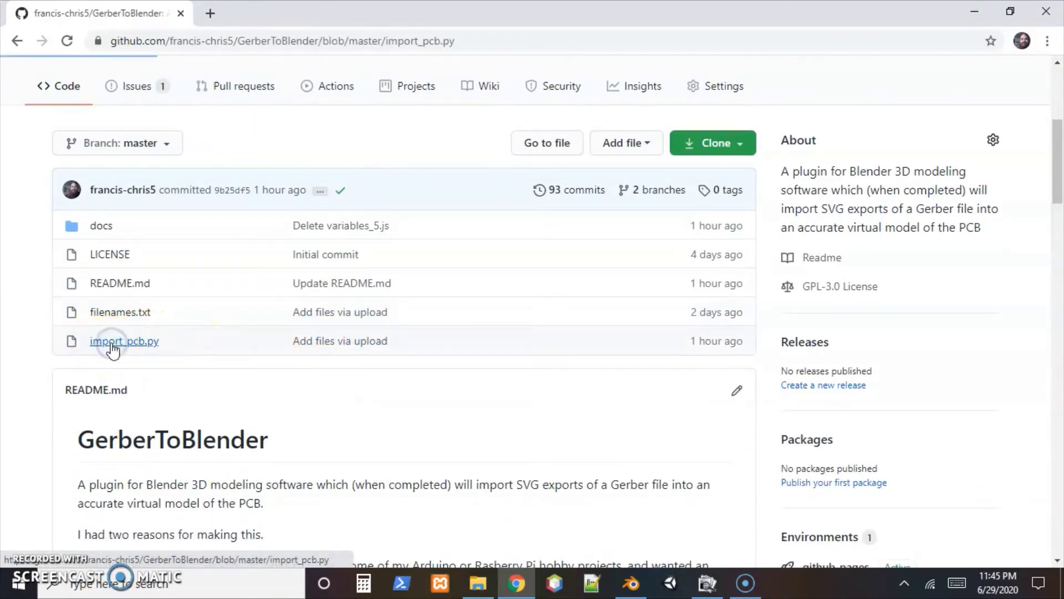
{"action": "scroll", "coordinate": [491, 340], "scroll_direction": "down", "scroll_amount": 8}
{"action": "scroll", "coordinate": [496, 339], "scroll_direction": "down", "scroll_amount": 7}
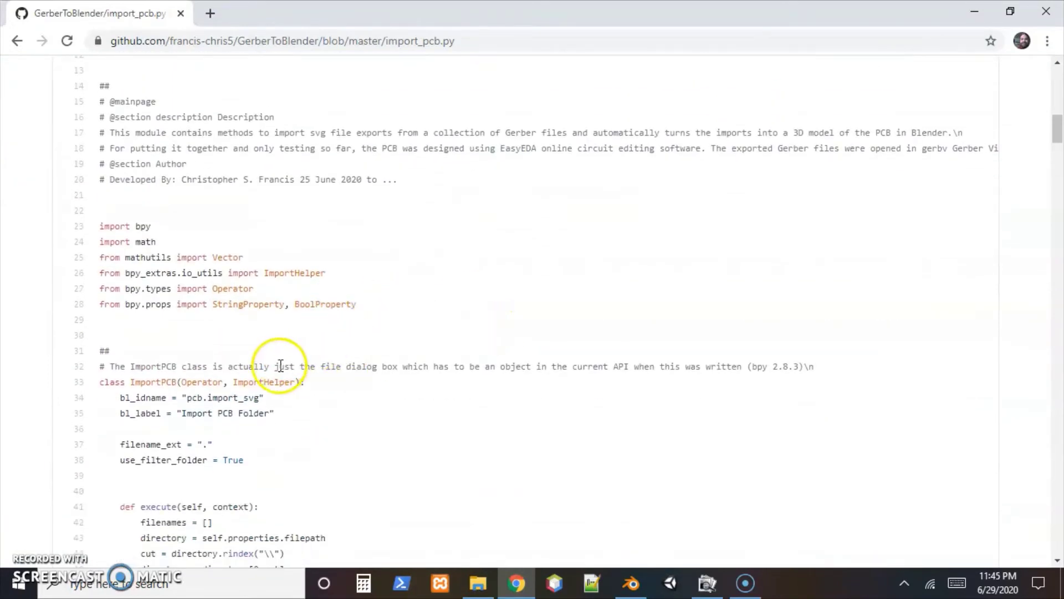
{"action": "left_click_drag", "start_coordinate": [262, 399], "coordinate": [182, 400]}
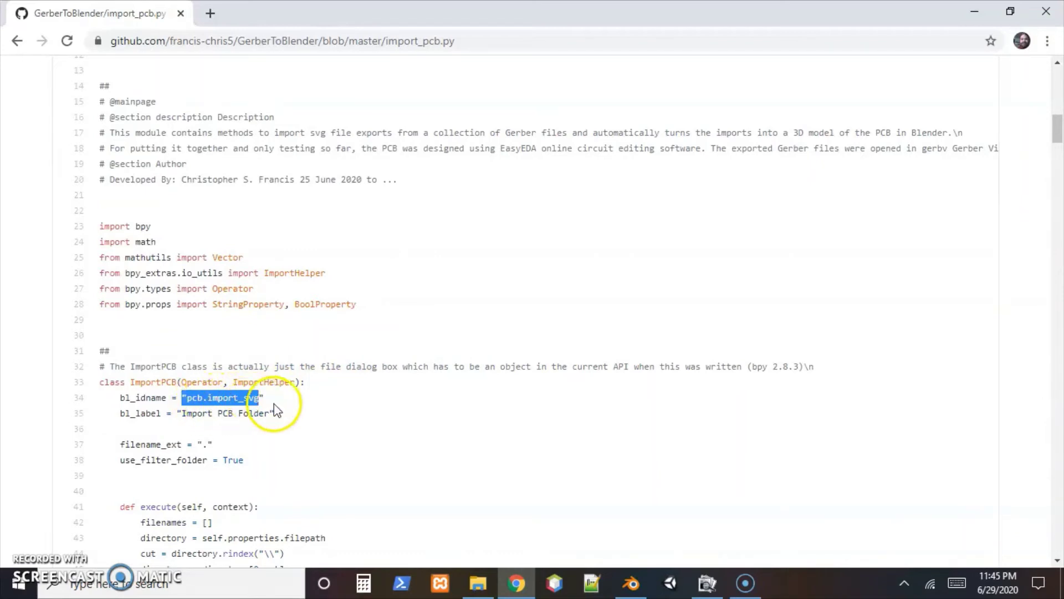
{"action": "scroll", "coordinate": [388, 310], "scroll_direction": "up", "scroll_amount": 10}
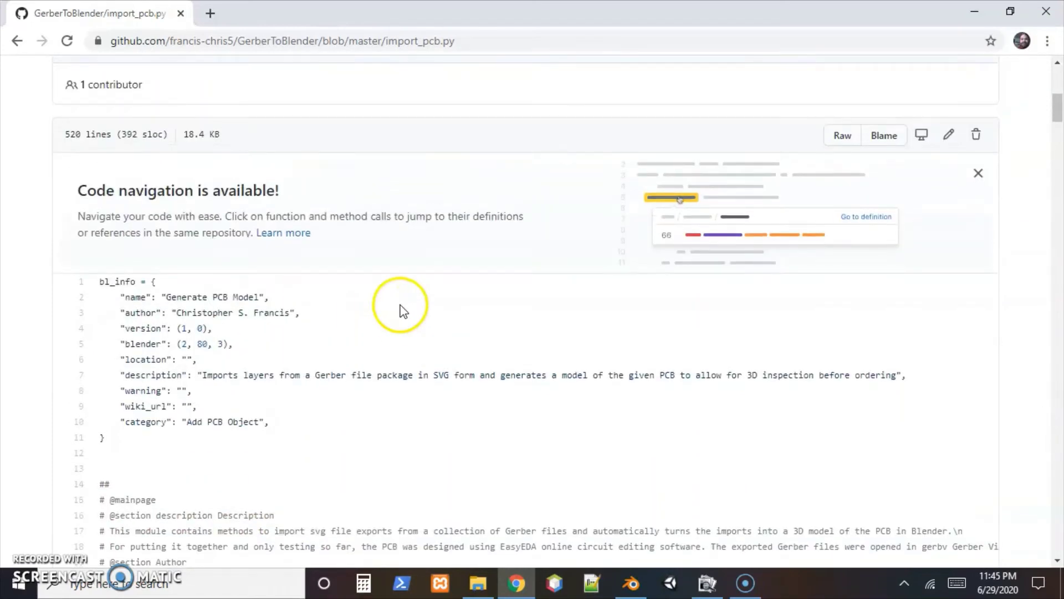
{"action": "left_click", "coordinate": [254, 226]}
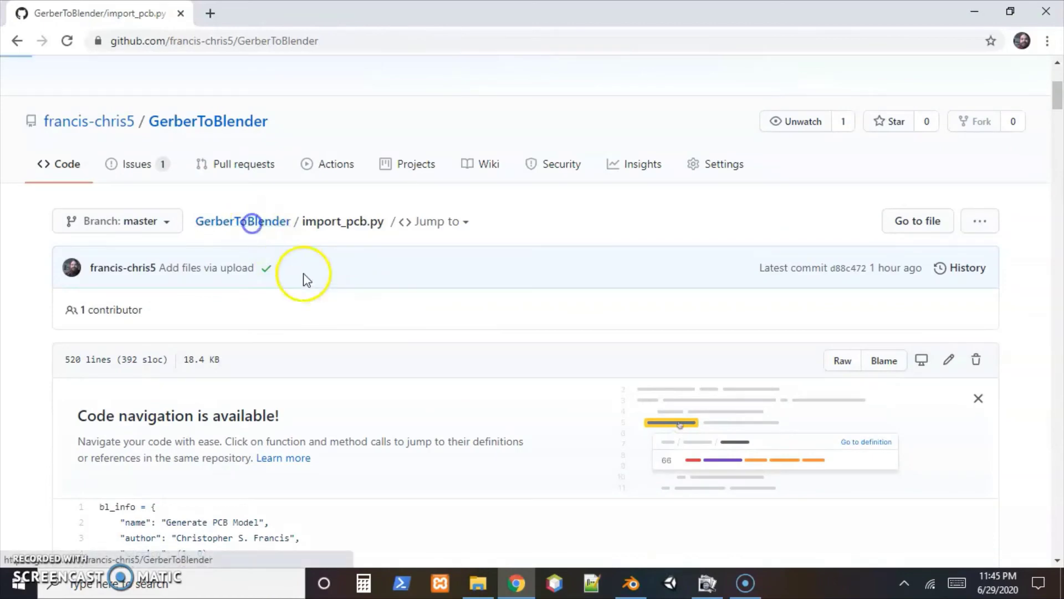
{"action": "scroll", "coordinate": [433, 354], "scroll_direction": "down", "scroll_amount": 4}
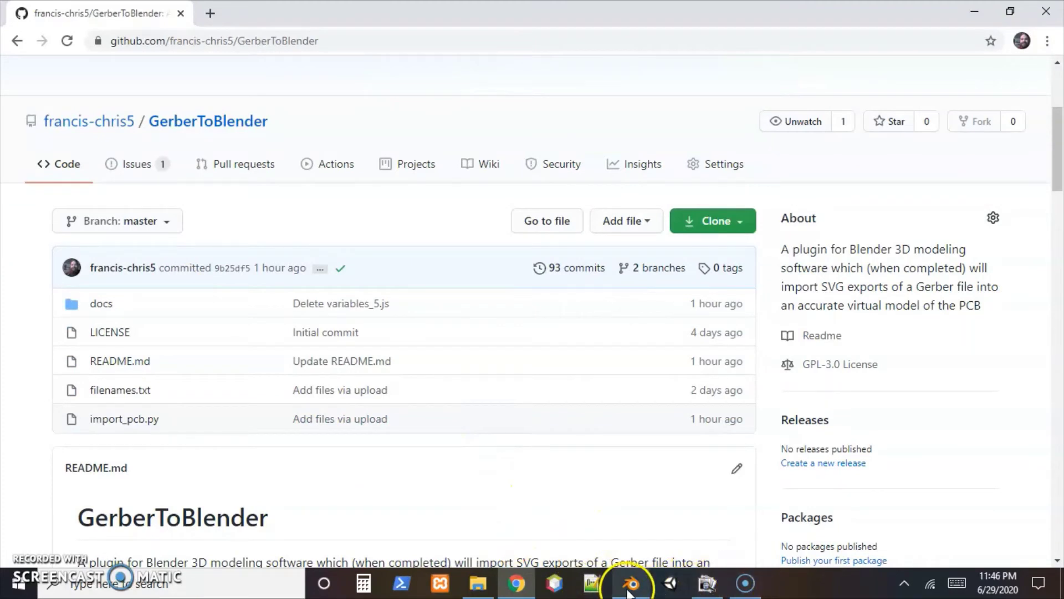
Switch to Blender and start a new General file.
{"action": "mouse_move", "coordinate": [628, 589]}
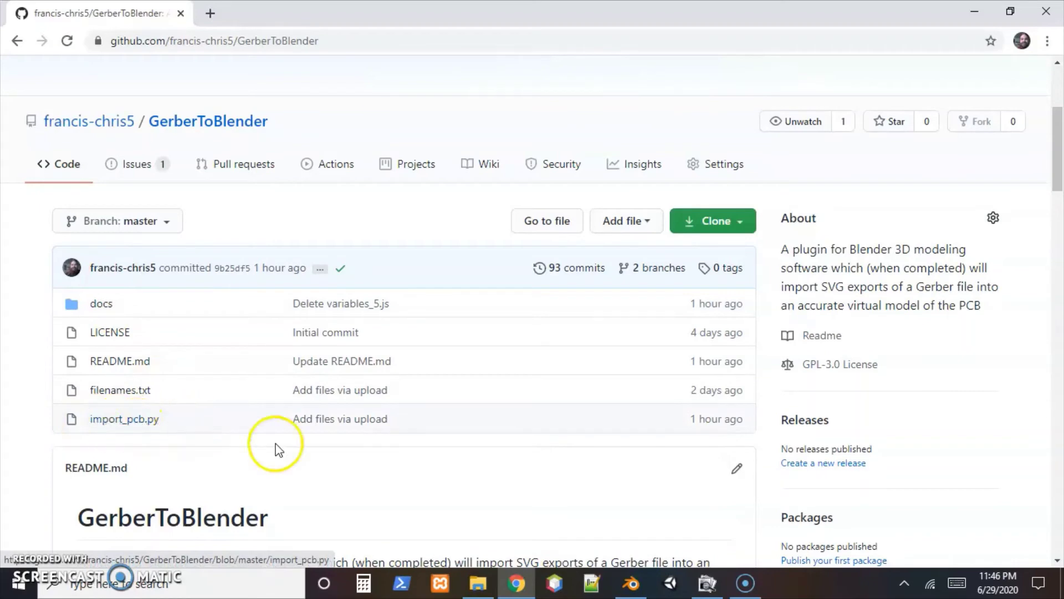
{"action": "left_click", "coordinate": [628, 585]}
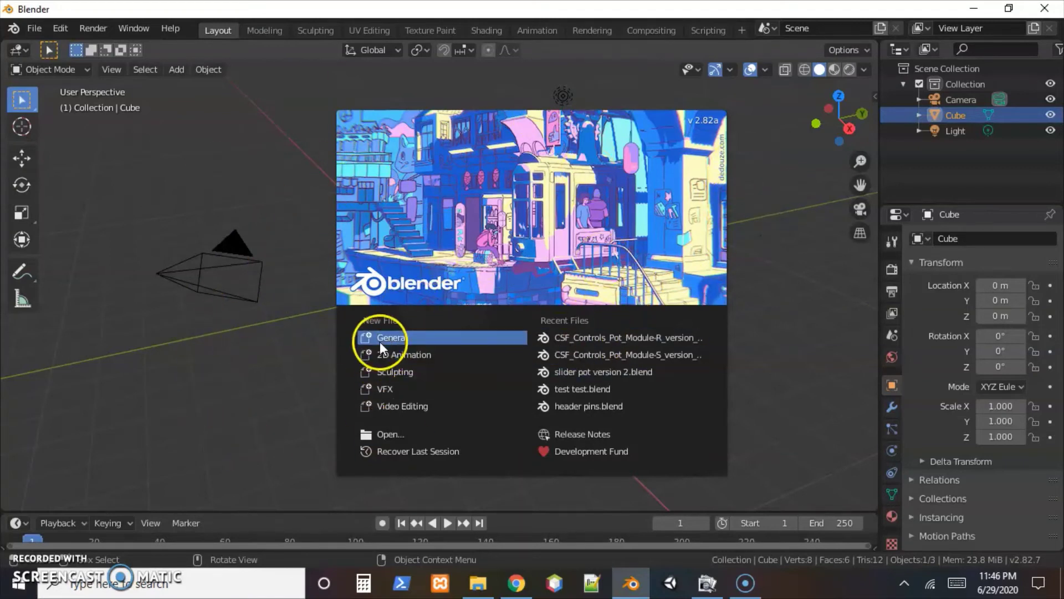
{"action": "left_click", "coordinate": [426, 338]}
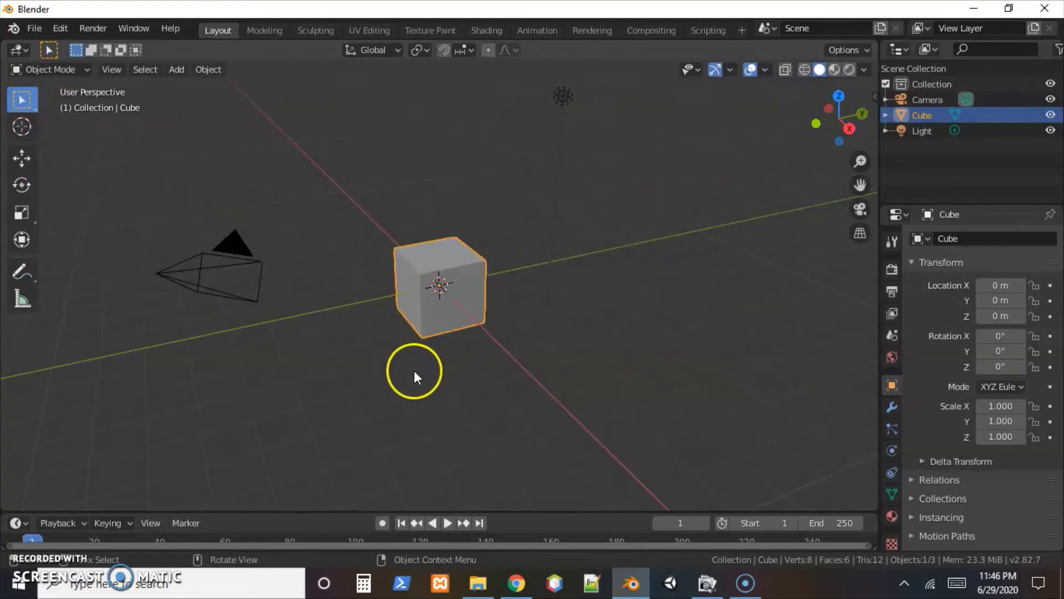
Delete the default camera, cube and light from the scene.
{"action": "key", "text": "w"}
{"action": "key", "text": "w"}
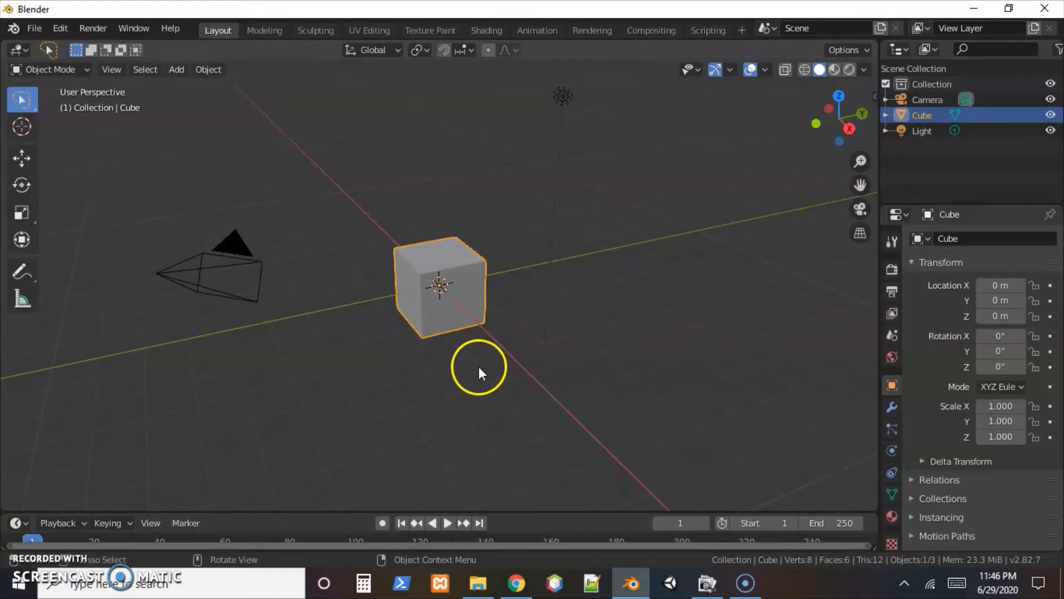
{"action": "mouse_move", "coordinate": [610, 397]}
{"action": "left_mouse_down"}
{"action": "mouse_move", "coordinate": [119, 351]}
{"action": "mouse_move", "coordinate": [245, 95]}
{"action": "mouse_move", "coordinate": [632, 91]}
{"action": "mouse_move", "coordinate": [630, 297]}
{"action": "left_mouse_up"}
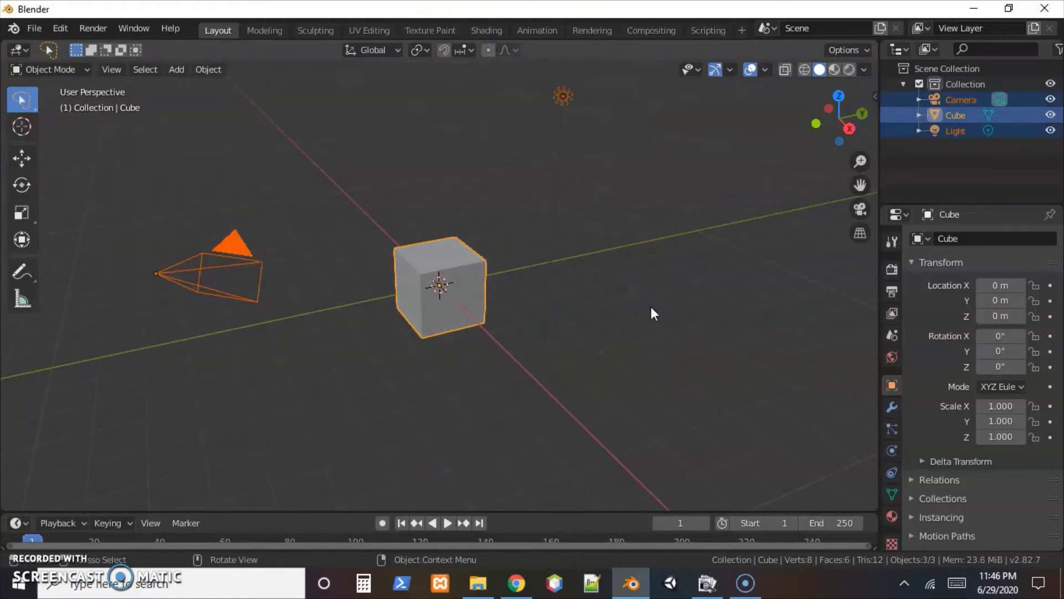
{"action": "key", "text": "Delete"}
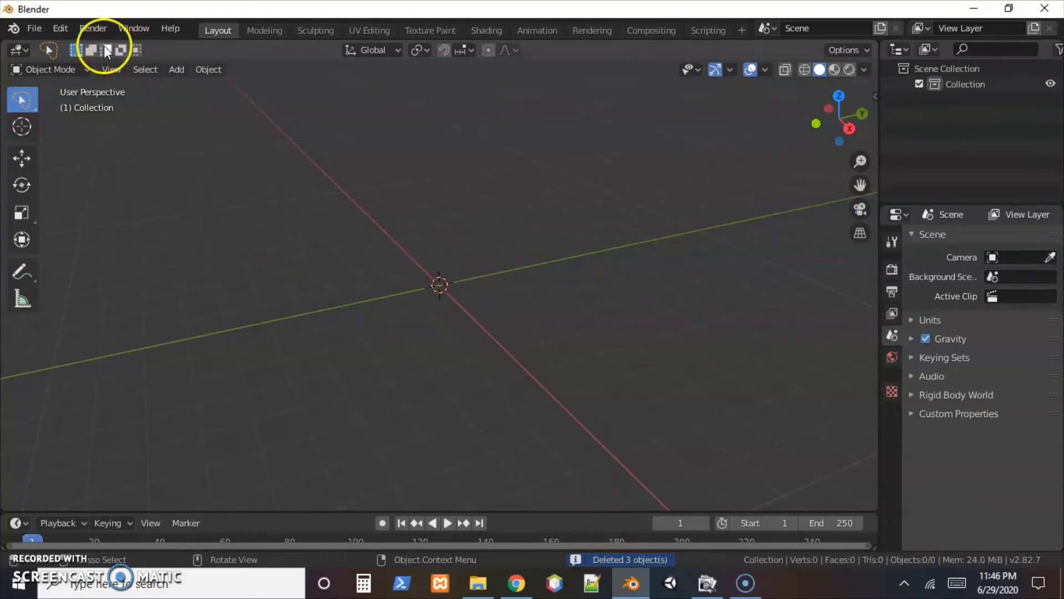
Install the add-on import_pcb.py from the "Gerber_Slider Pot Module version 2" folder and enable Generate PCB Model with its details expanded.
{"action": "left_click", "coordinate": [61, 29]}
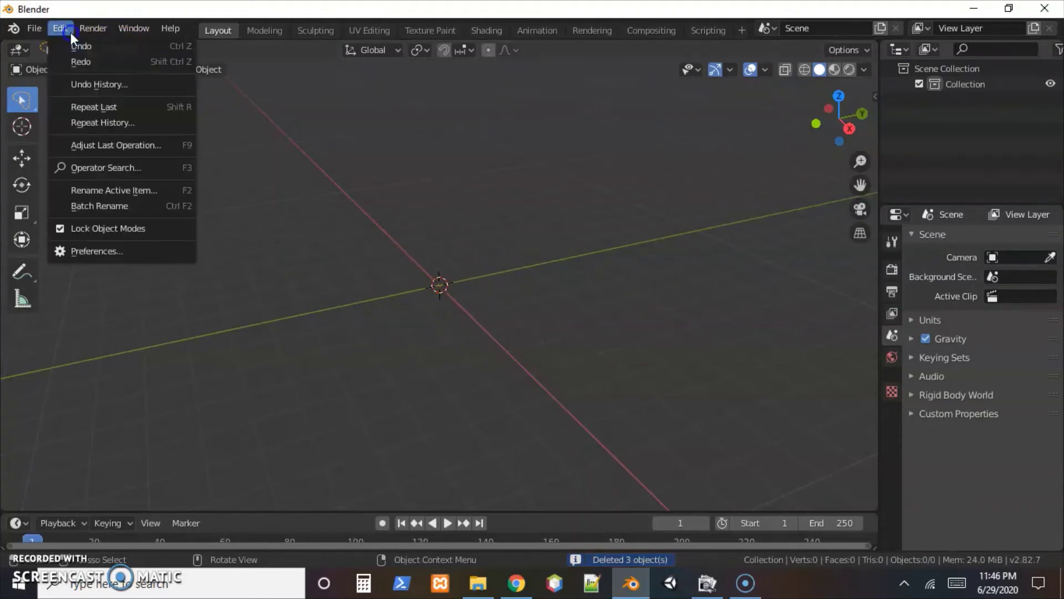
{"action": "left_click", "coordinate": [107, 250]}
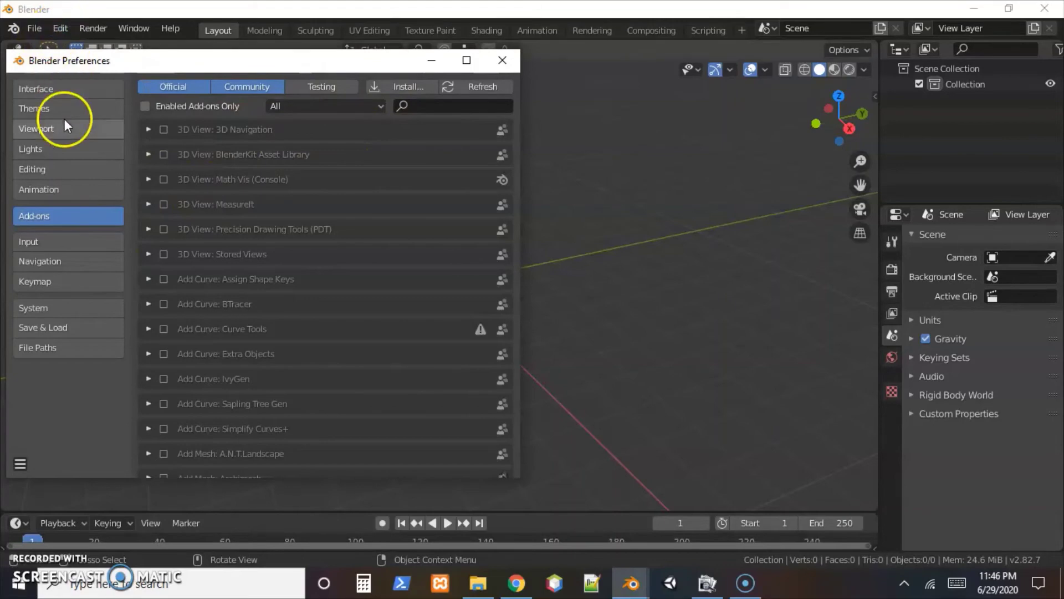
{"action": "left_click", "coordinate": [406, 87]}
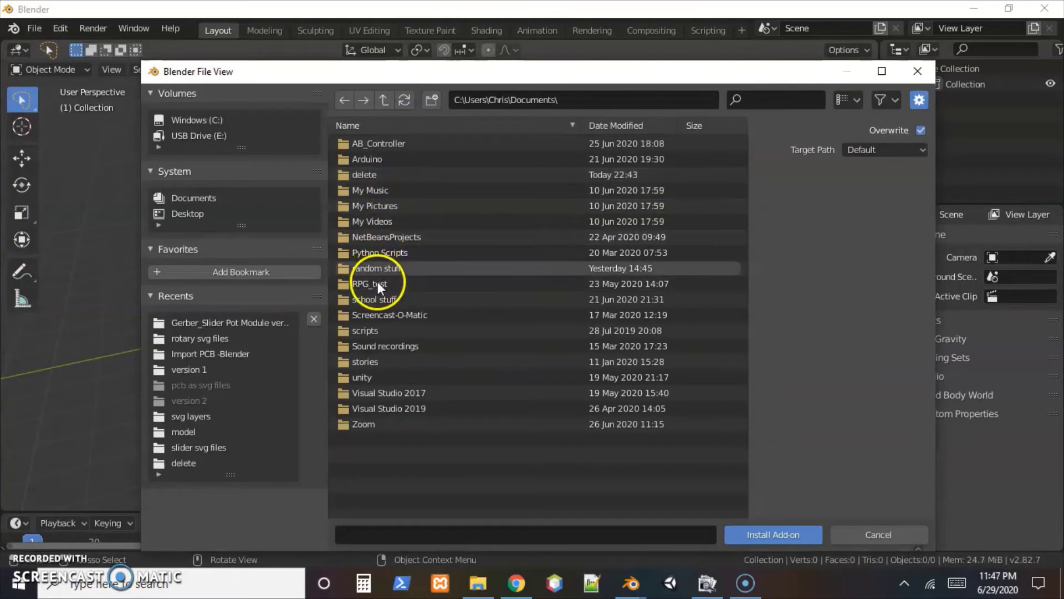
{"action": "double_click", "coordinate": [377, 270]}
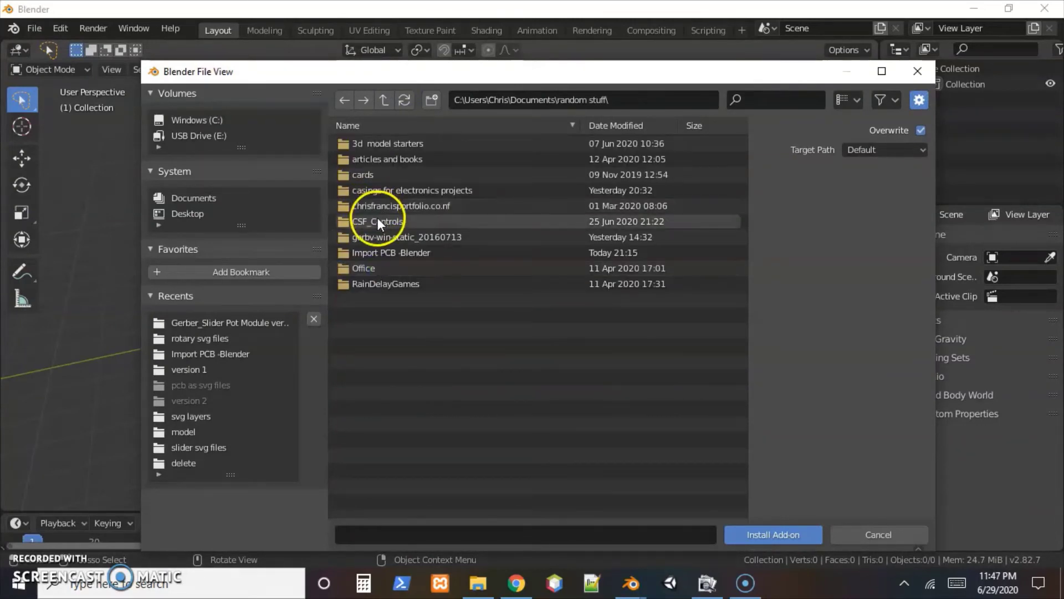
{"action": "left_click", "coordinate": [377, 219]}
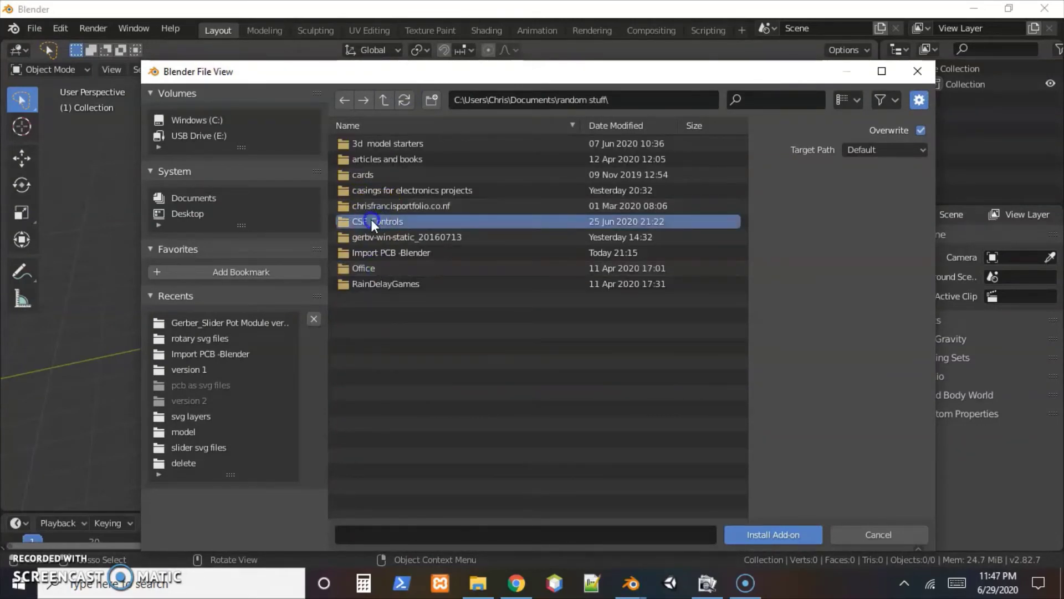
{"action": "double_click", "coordinate": [339, 224]}
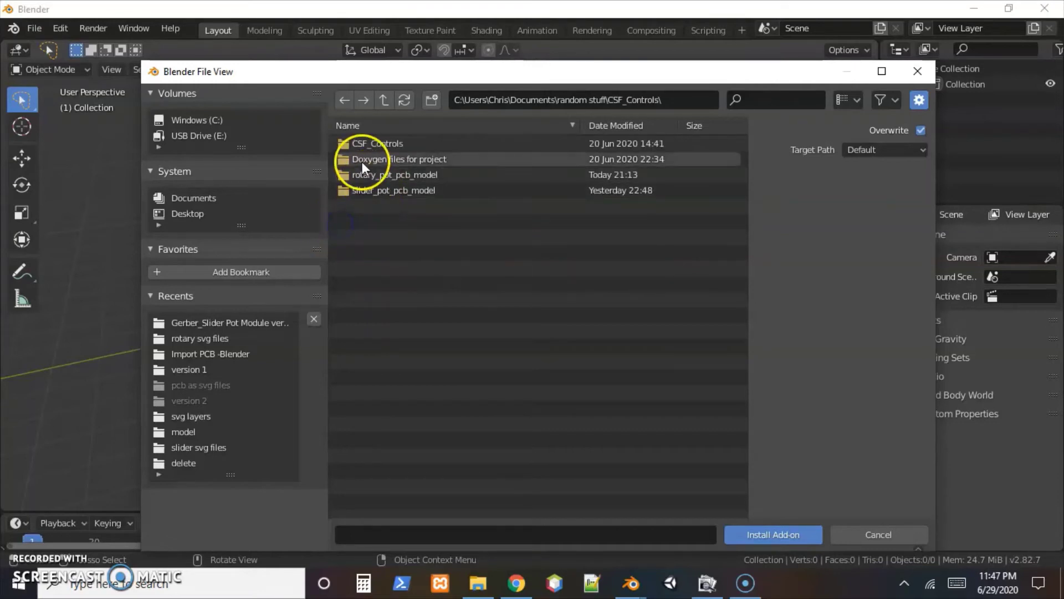
{"action": "double_click", "coordinate": [368, 192]}
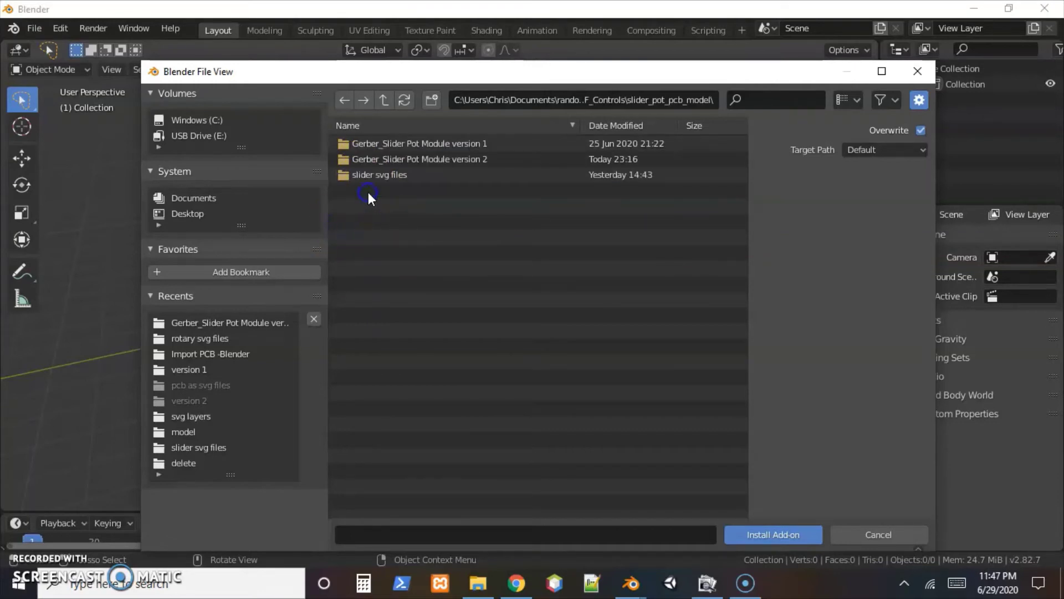
{"action": "double_click", "coordinate": [366, 163]}
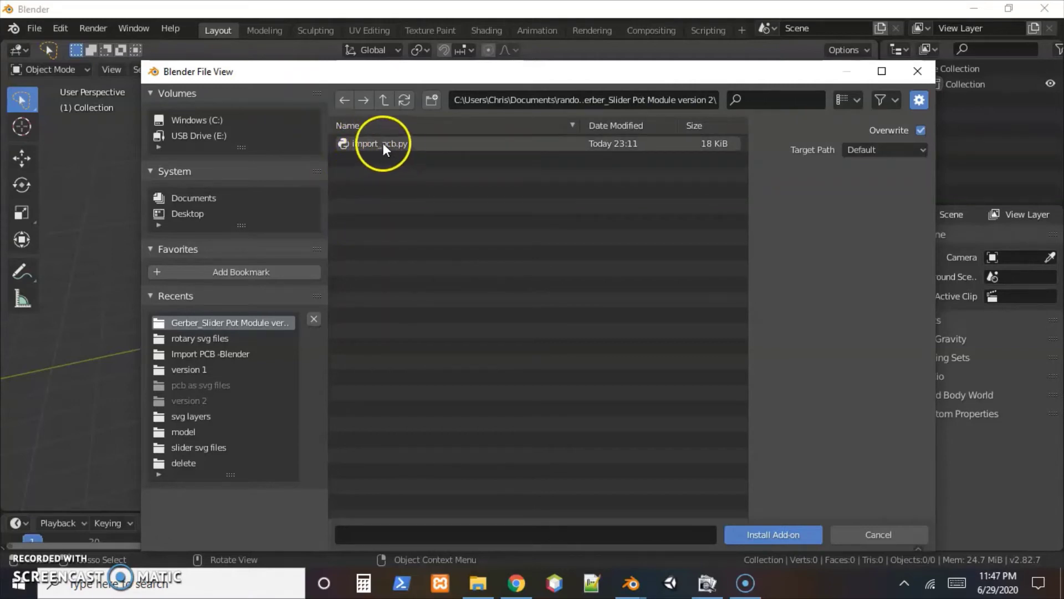
{"action": "left_click", "coordinate": [375, 143]}
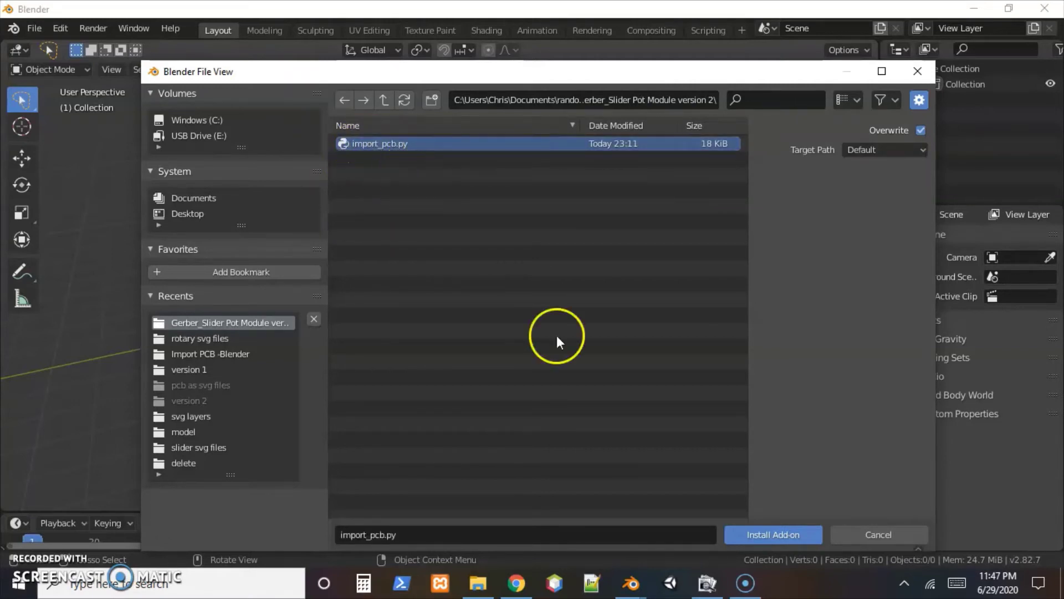
{"action": "left_click", "coordinate": [756, 531]}
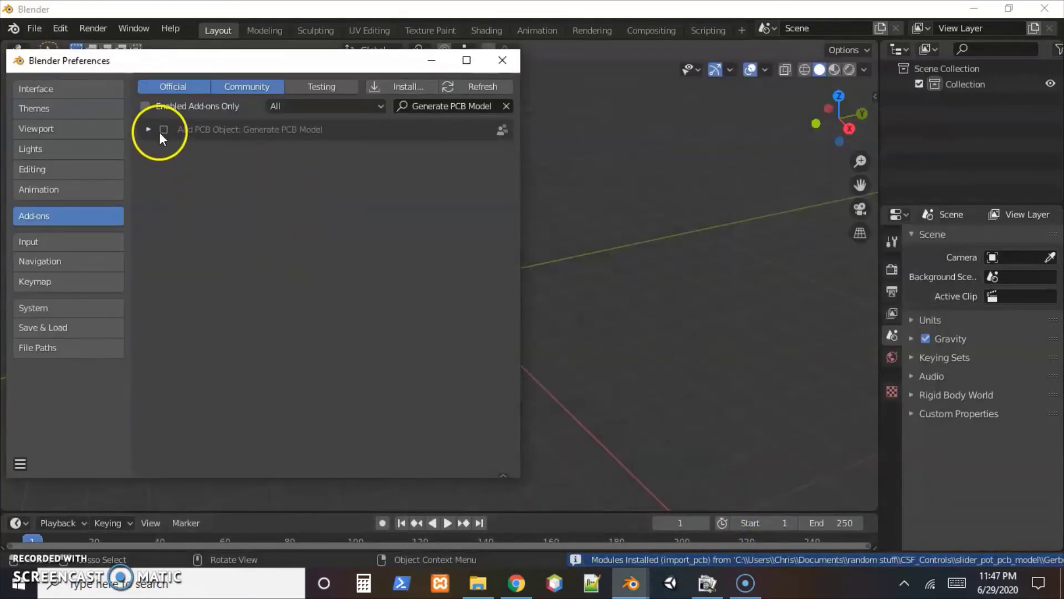
{"action": "left_click", "coordinate": [164, 130]}
{"action": "left_click", "coordinate": [149, 130]}
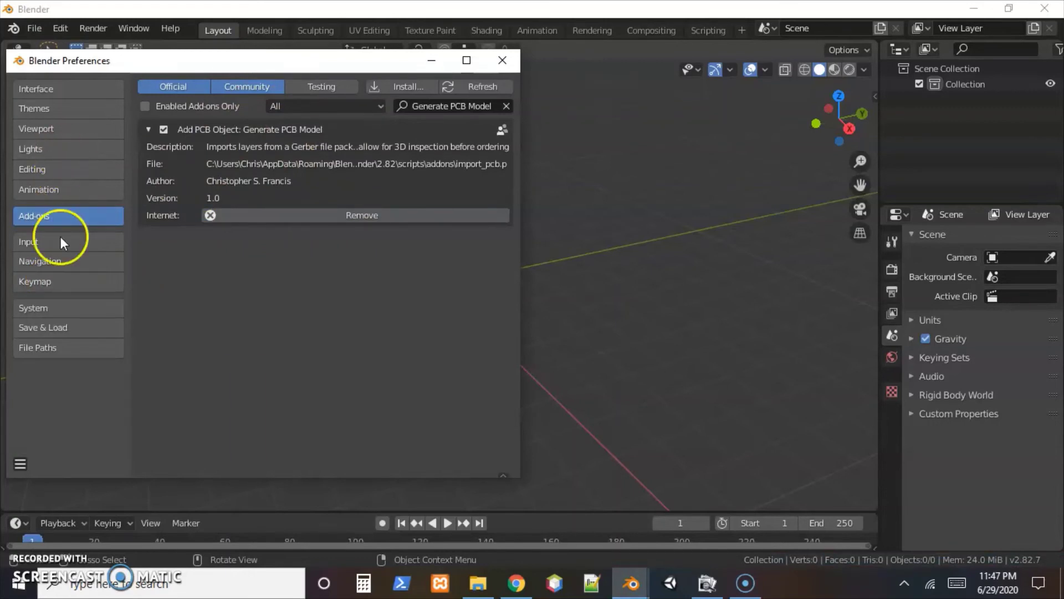
Add a new shortcut entry to the Object Mode (Global) keymap of the 3D View and expand its settings.
{"action": "left_click", "coordinate": [52, 285]}
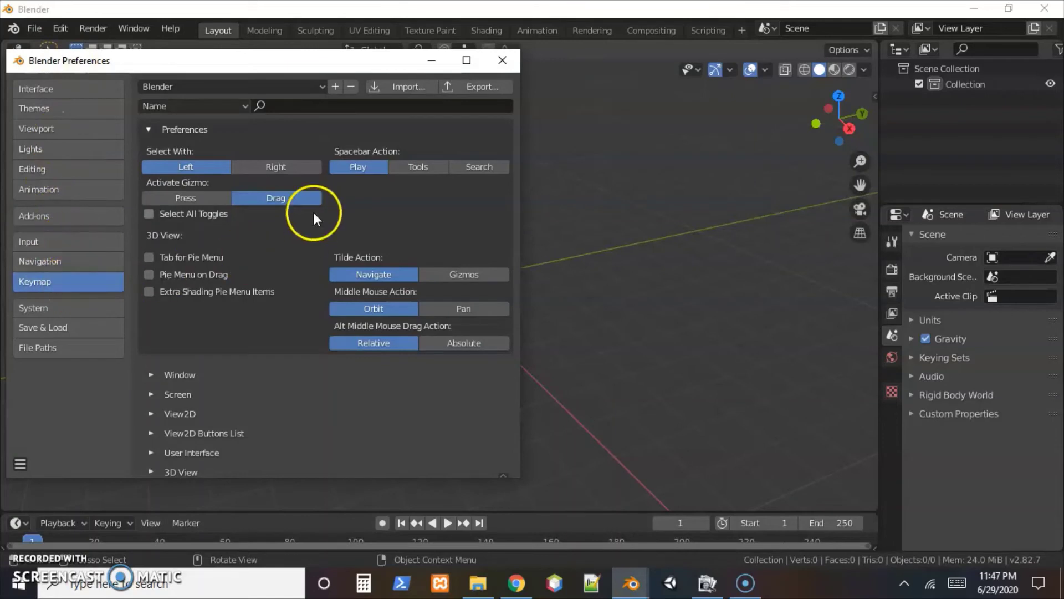
{"action": "scroll", "coordinate": [313, 212], "scroll_direction": "down", "scroll_amount": 5}
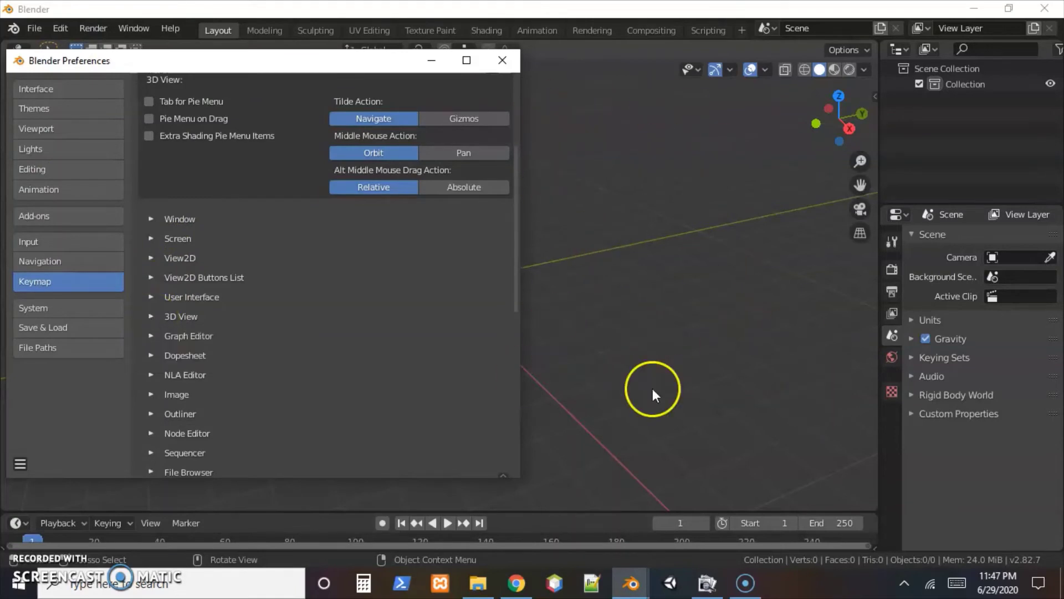
{"action": "left_click", "coordinate": [151, 317]}
{"action": "scroll", "coordinate": [249, 308], "scroll_direction": "down", "scroll_amount": 1}
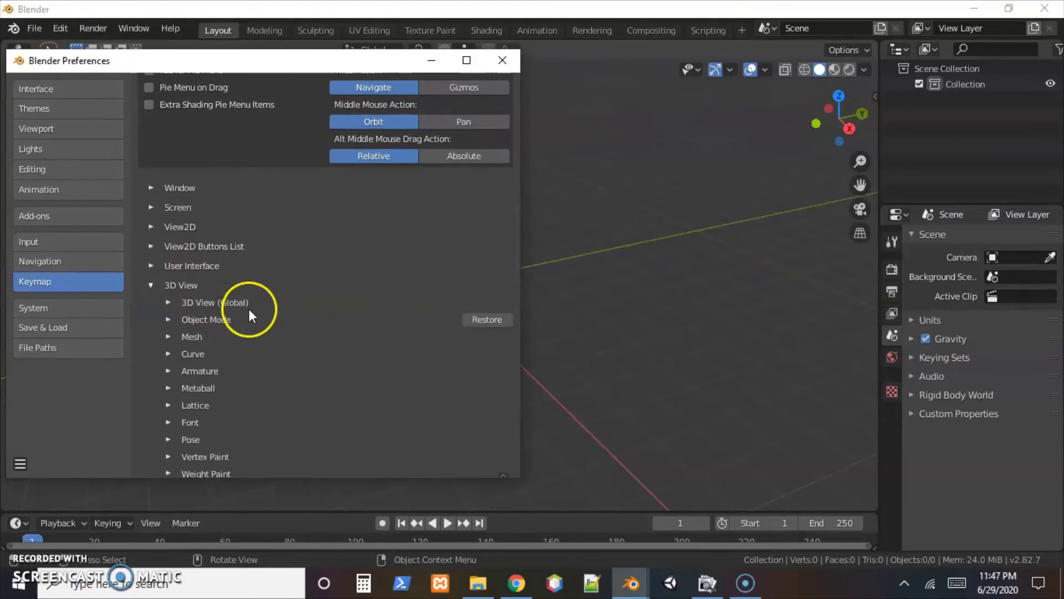
{"action": "left_click", "coordinate": [168, 320]}
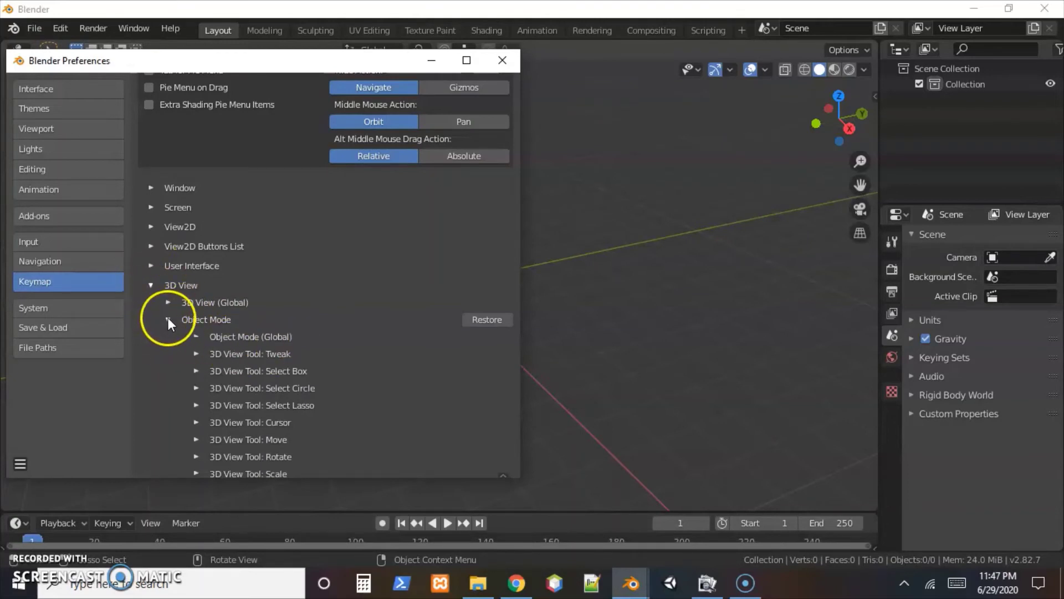
{"action": "left_click", "coordinate": [197, 336]}
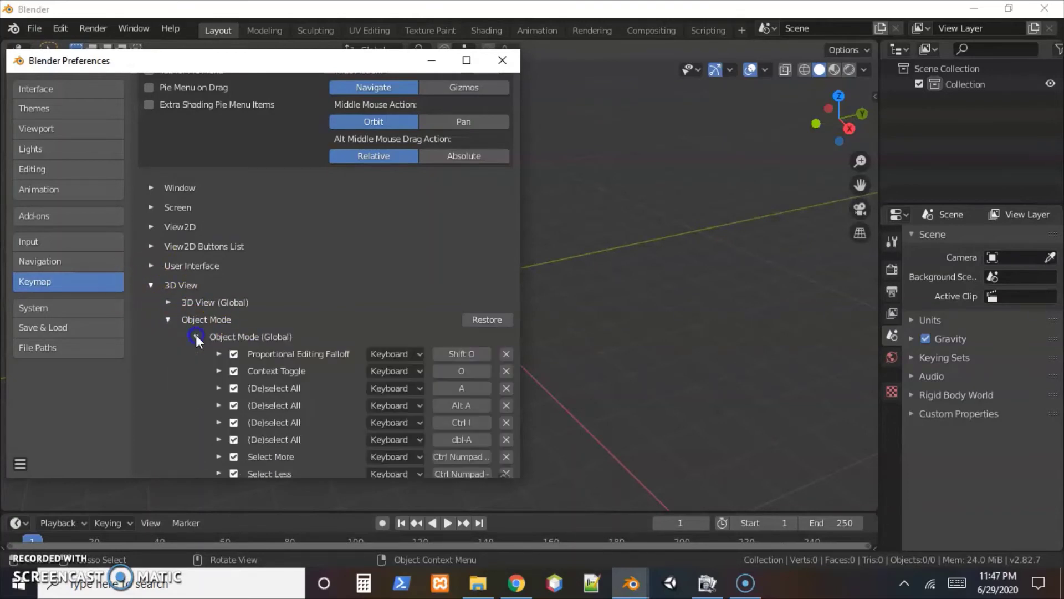
{"action": "scroll", "coordinate": [437, 345], "scroll_direction": "down", "scroll_amount": 12}
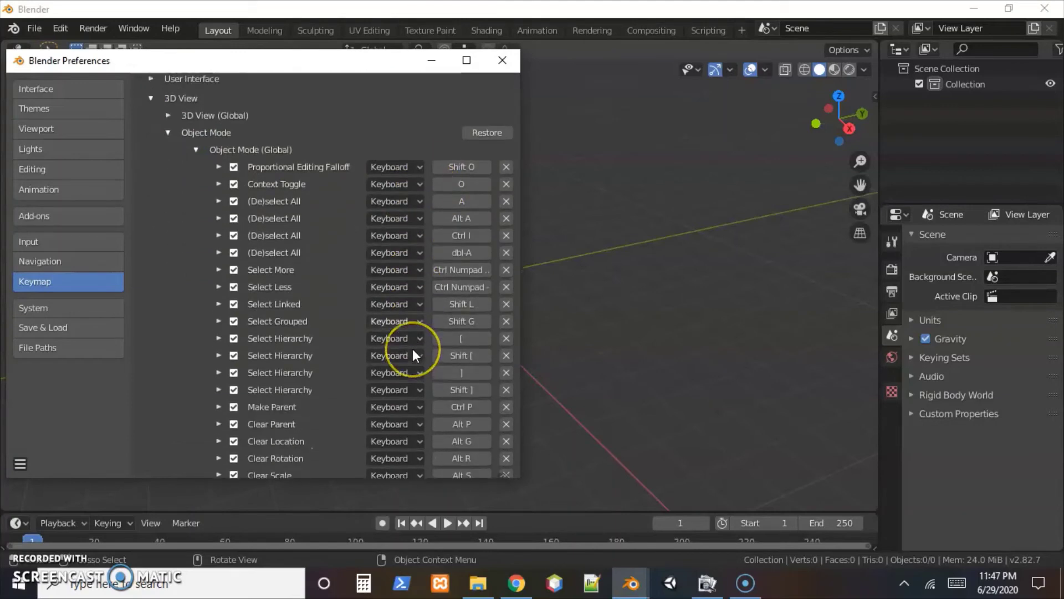
{"action": "scroll", "coordinate": [413, 351], "scroll_direction": "down", "scroll_amount": 20}
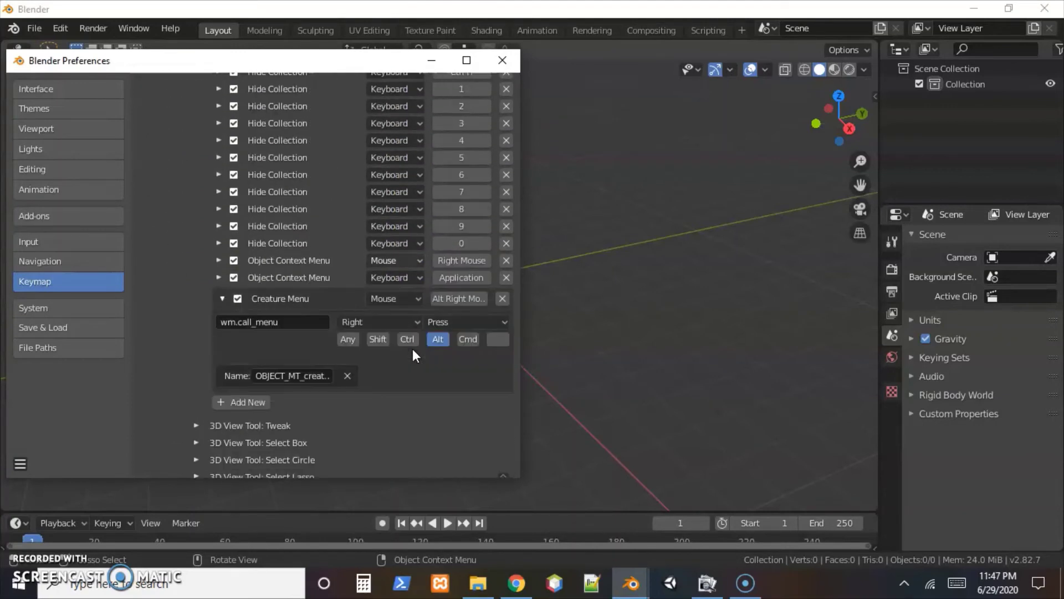
{"action": "left_click", "coordinate": [351, 194]}
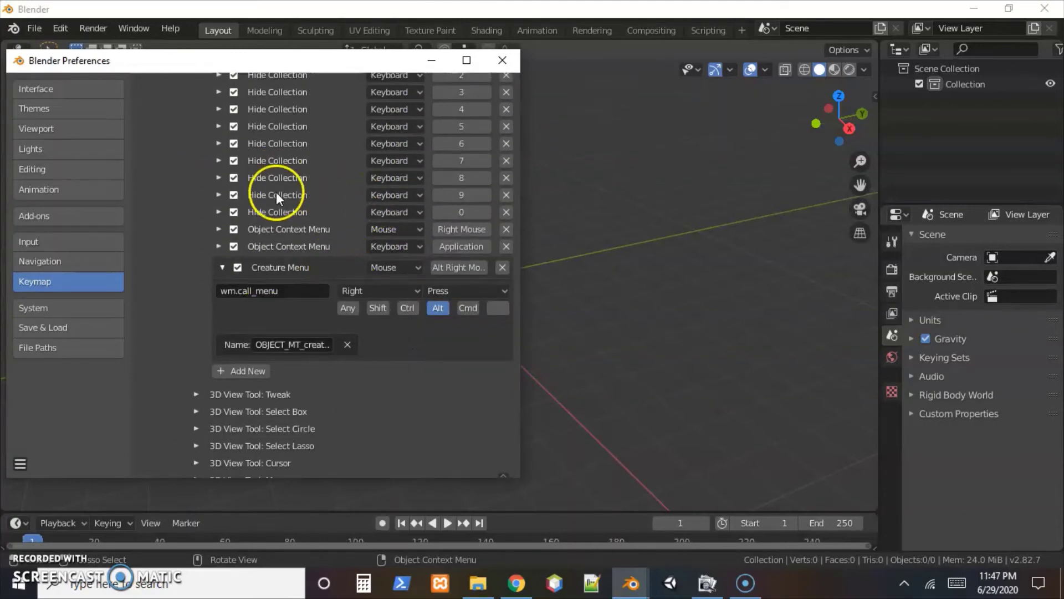
{"action": "left_click", "coordinate": [227, 371]}
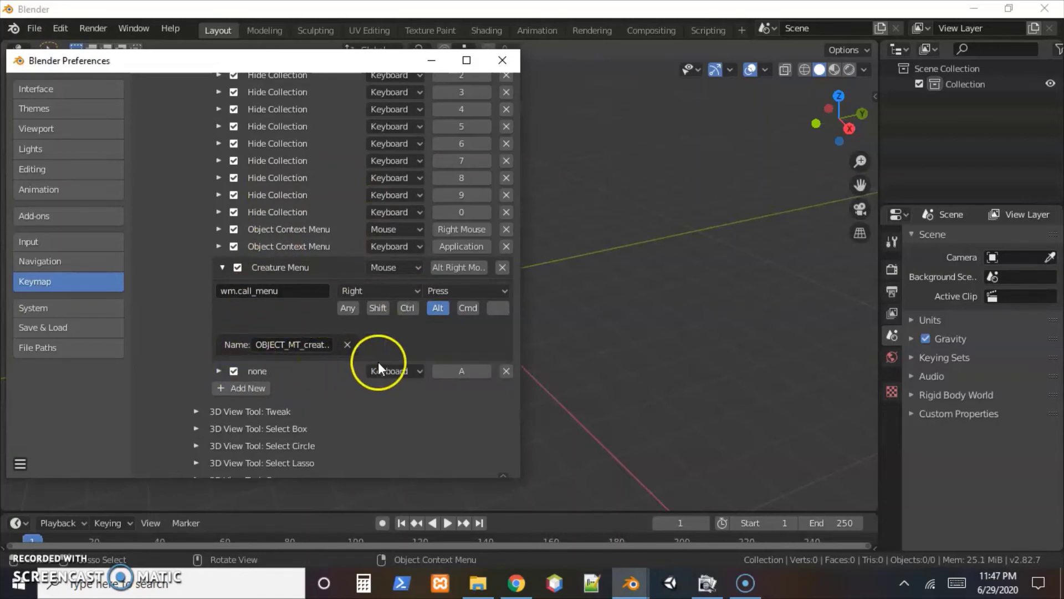
{"action": "left_click", "coordinate": [222, 371]}
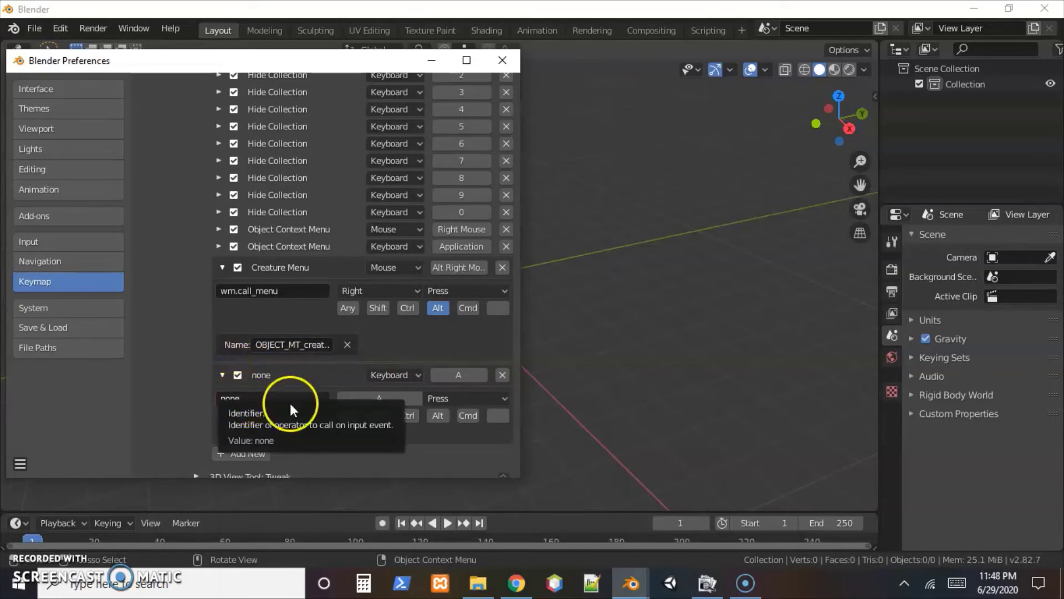
Set the new Object Mode shortcut's operator identifier to pcb.import_svg.
{"action": "left_click", "coordinate": [247, 399]}
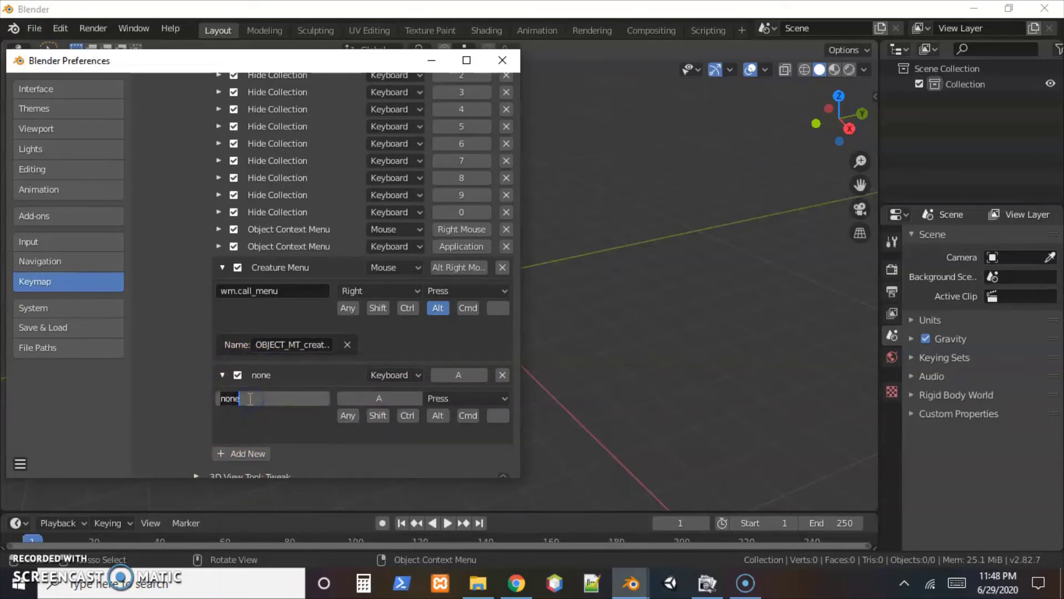
{"action": "type", "text": "pcb.import_svg"}
{"action": "key", "text": "Return"}
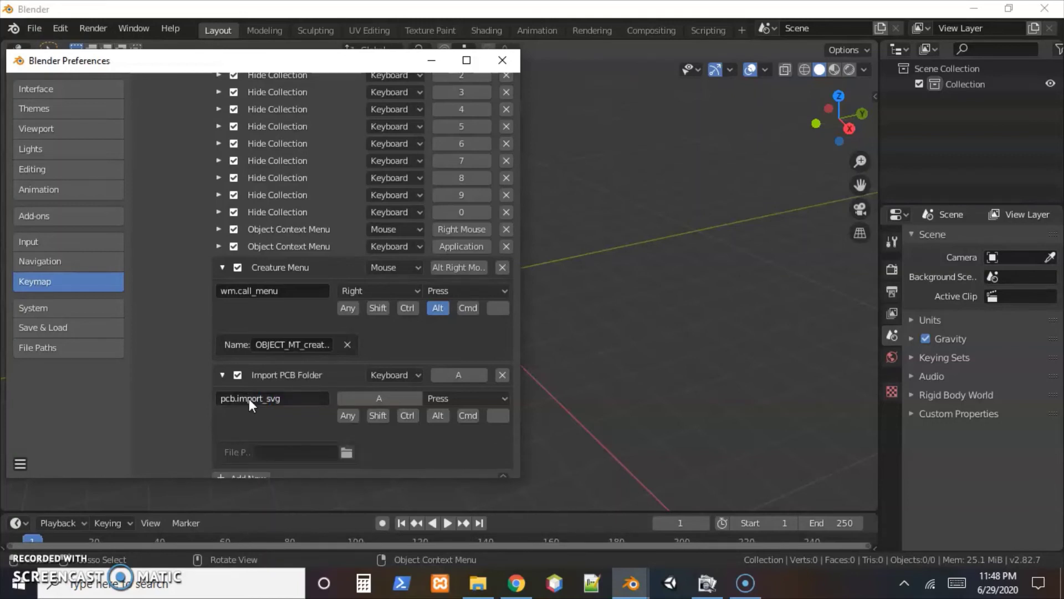
{"action": "left_click", "coordinate": [254, 403]}
Change the Import PCB Folder shortcut to a left mouse event with the Ctrl and Shift modifiers, and close the preferences.
{"action": "left_click", "coordinate": [408, 376]}
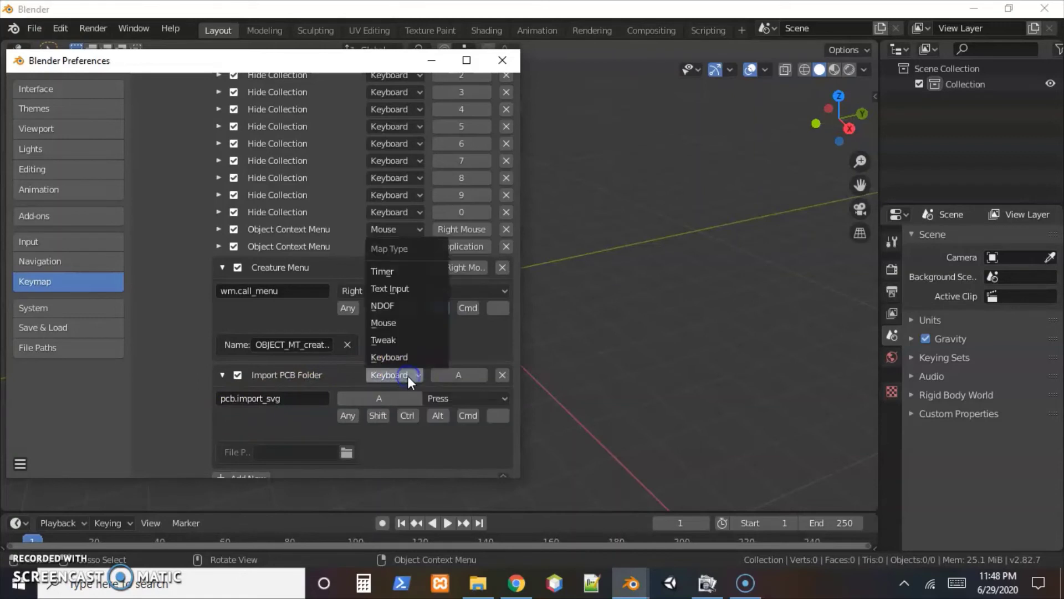
{"action": "left_click", "coordinate": [398, 328]}
{"action": "left_click", "coordinate": [408, 416]}
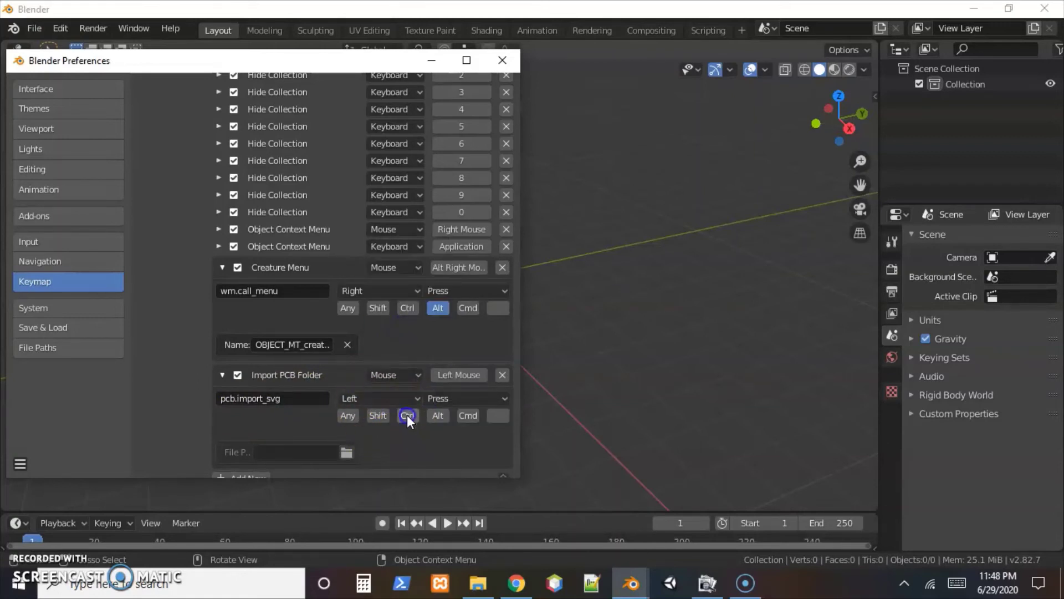
{"action": "left_click", "coordinate": [379, 416]}
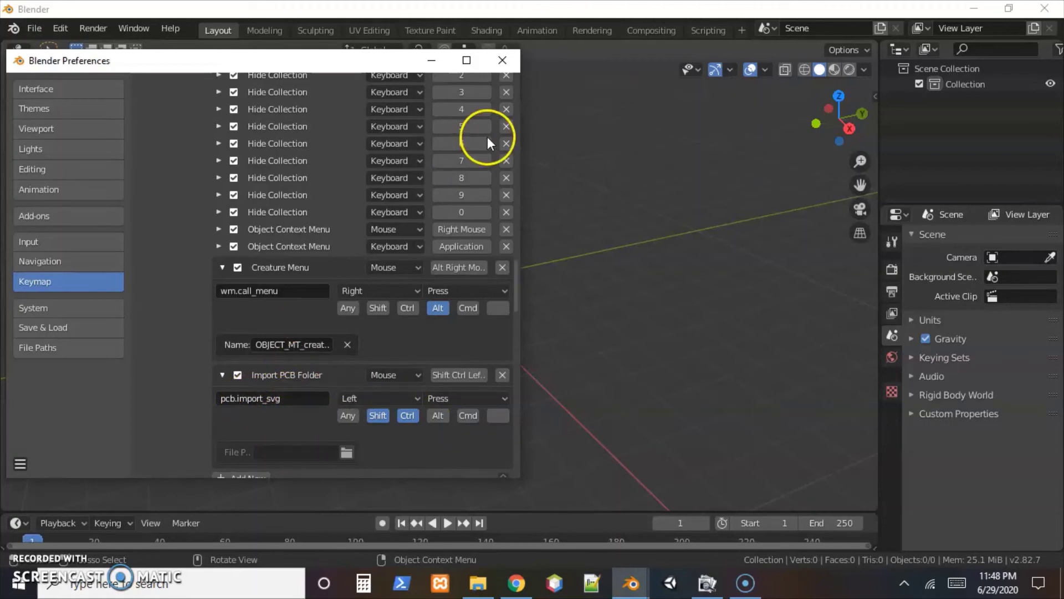
{"action": "left_click", "coordinate": [504, 64]}
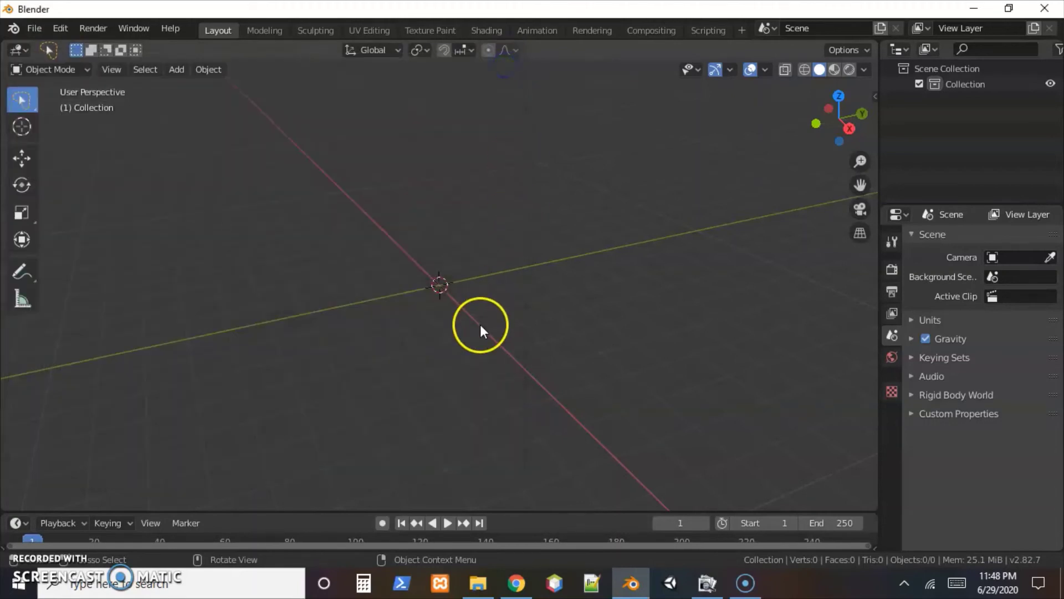
Run Import PCB Folder on "Gerber_Slider Pot Module version 2" inside random stuff\CSF_Controls\slider_pot_pcb_model.
{"action": "left_click", "coordinate": [496, 300], "text": "ctrl"}
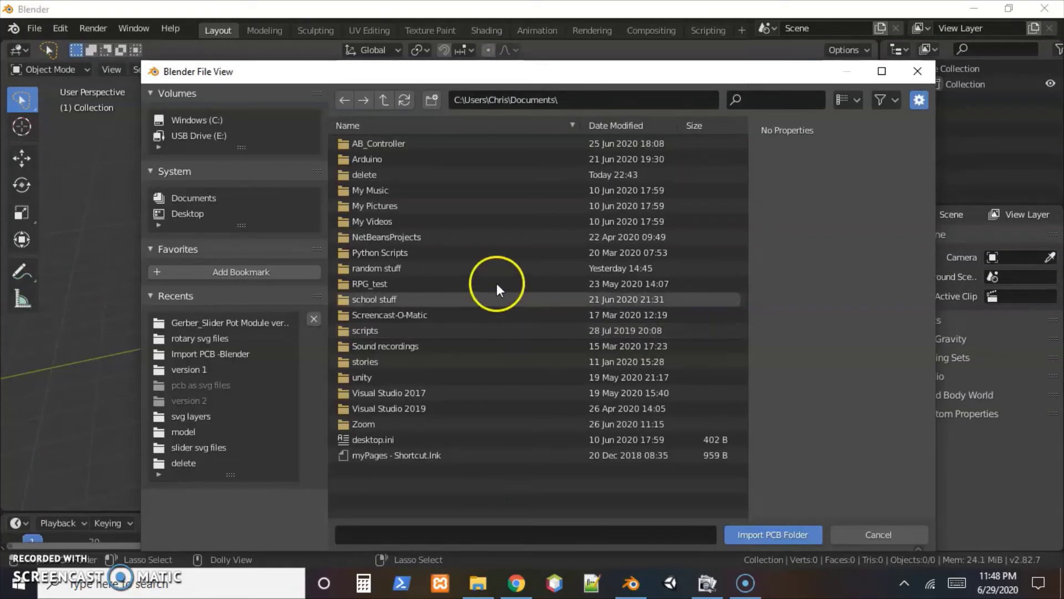
{"action": "left_click", "coordinate": [389, 266]}
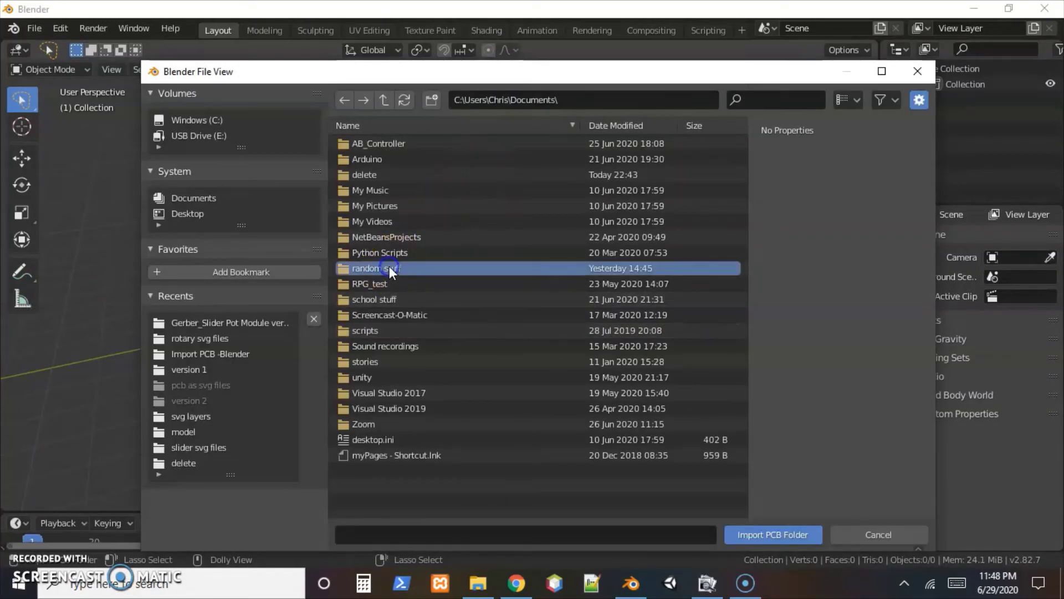
{"action": "double_click", "coordinate": [359, 268]}
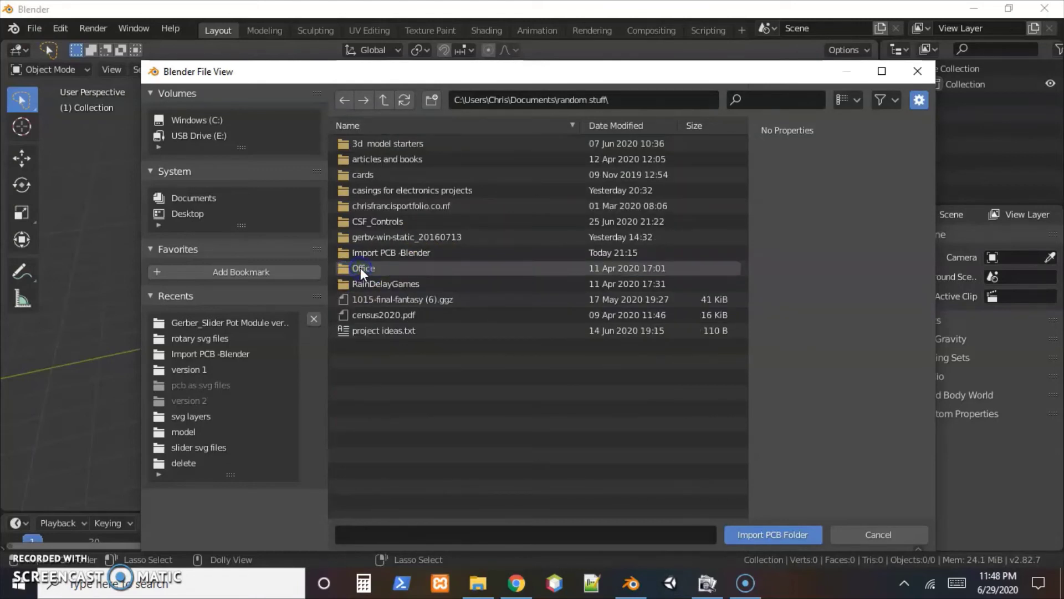
{"action": "double_click", "coordinate": [359, 223]}
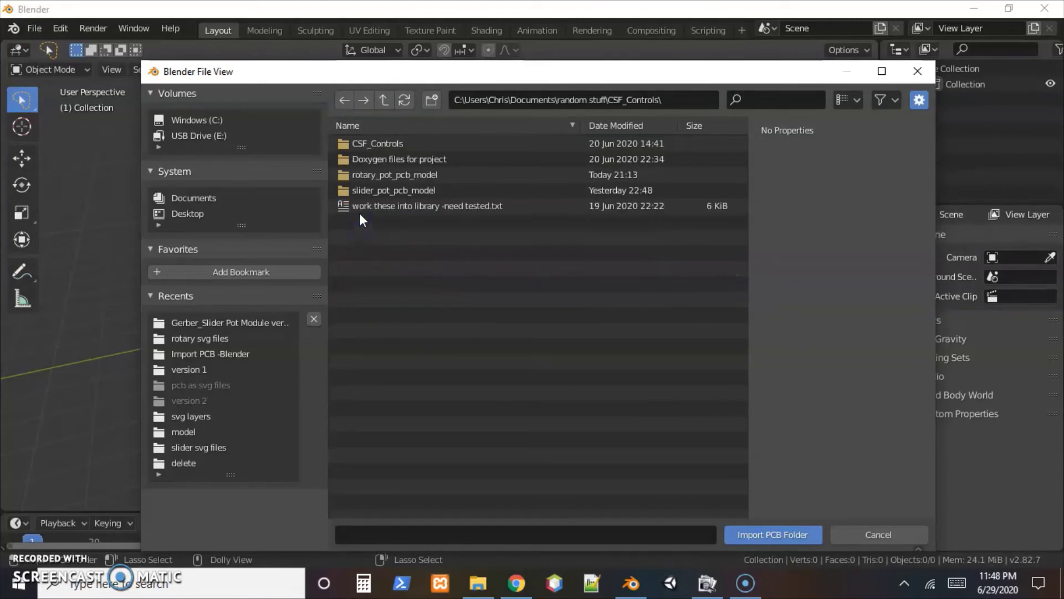
{"action": "left_click", "coordinate": [366, 189]}
{"action": "double_click", "coordinate": [367, 189]}
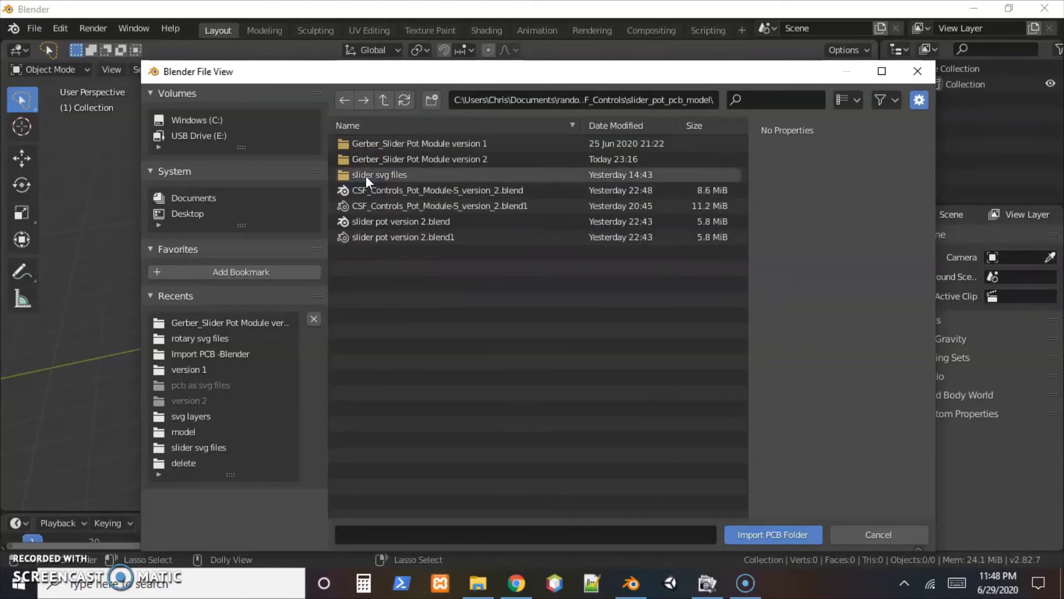
{"action": "left_click", "coordinate": [367, 156]}
{"action": "double_click", "coordinate": [366, 156]}
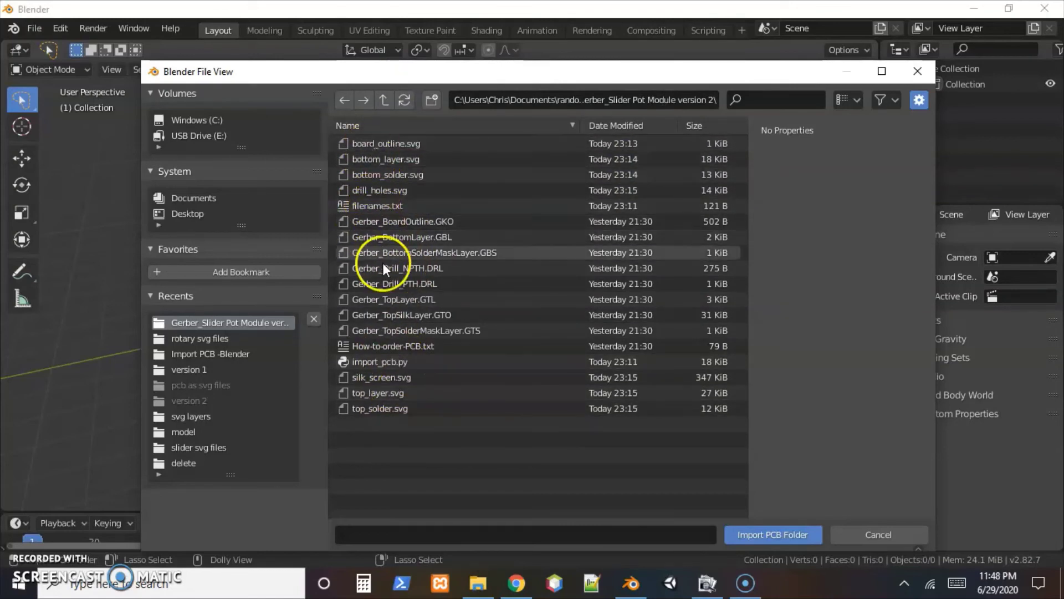
{"action": "left_click", "coordinate": [777, 536]}
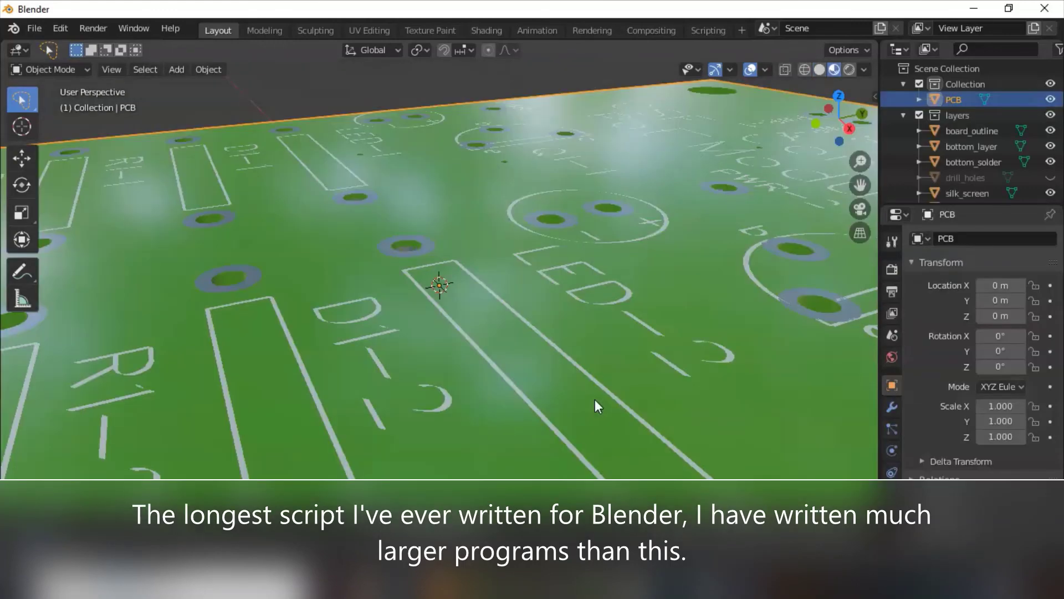
Examine the imported PCB object and the separate layer stack beside it, checking which outliner entry is the combined board.
{"action": "scroll", "coordinate": [525, 316], "scroll_direction": "down", "scroll_amount": 10}
{"action": "scroll", "coordinate": [521, 344], "scroll_direction": "down", "scroll_amount": 5}
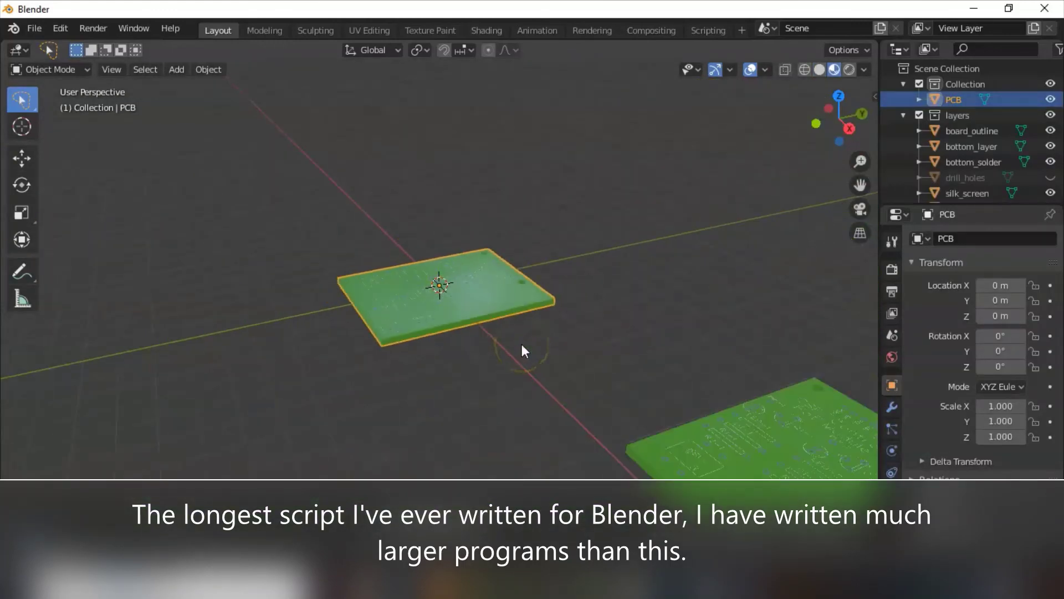
{"action": "middle_click_drag", "start_coordinate": [493, 354], "coordinate": [456, 425]}
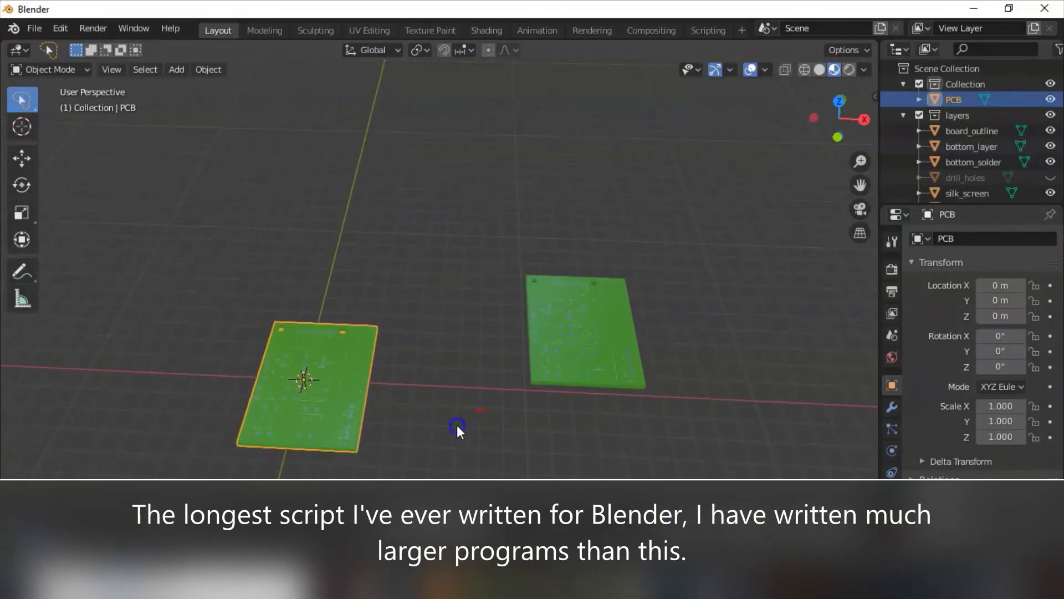
{"action": "left_click", "coordinate": [456, 428]}
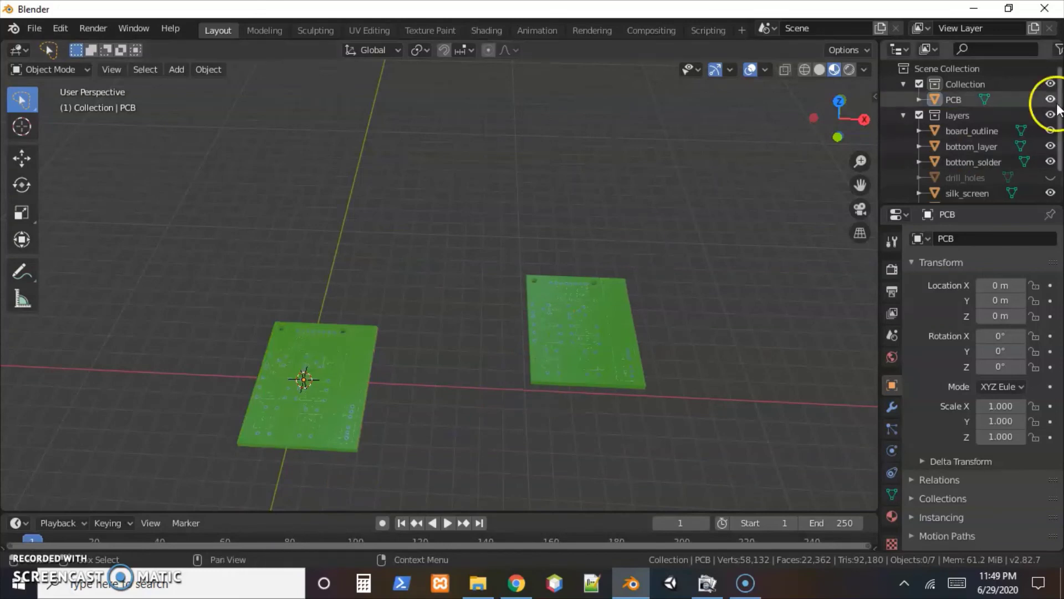
{"action": "left_click", "coordinate": [945, 102]}
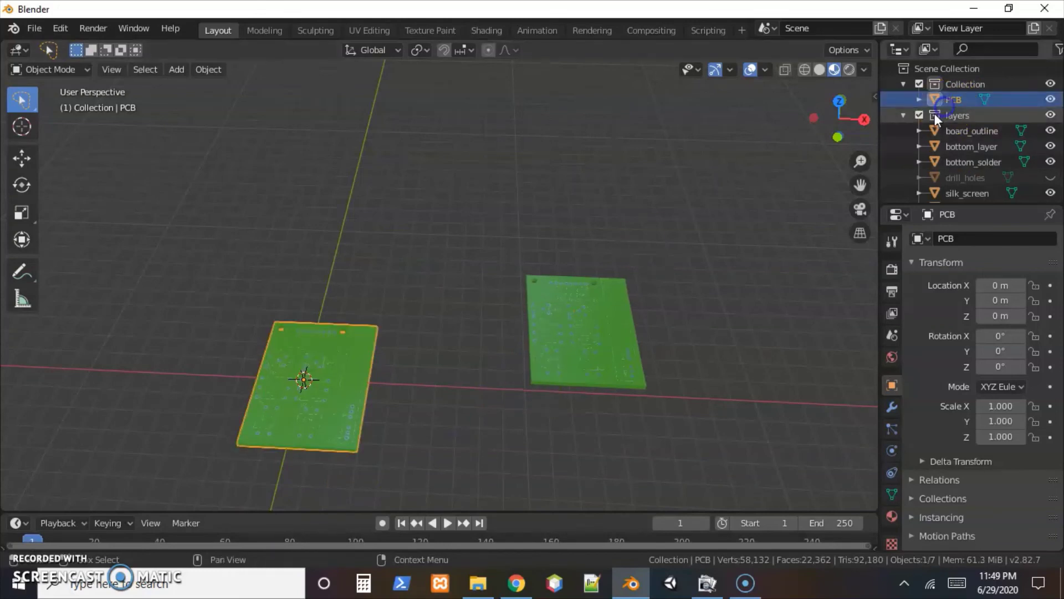
{"action": "left_click", "coordinate": [394, 358]}
{"action": "left_click", "coordinate": [316, 390]}
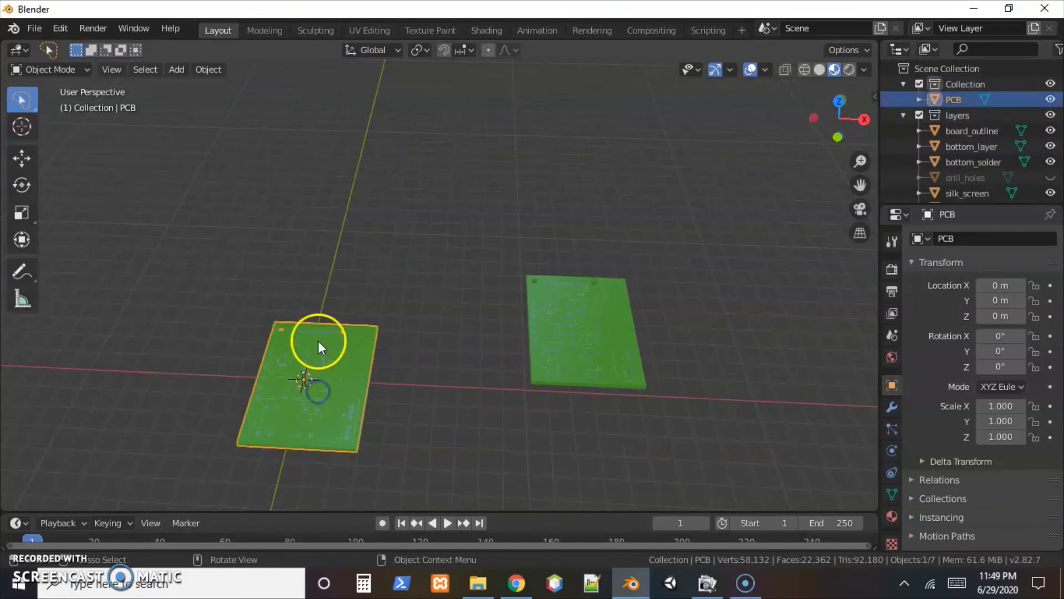
{"action": "left_click", "coordinate": [397, 383]}
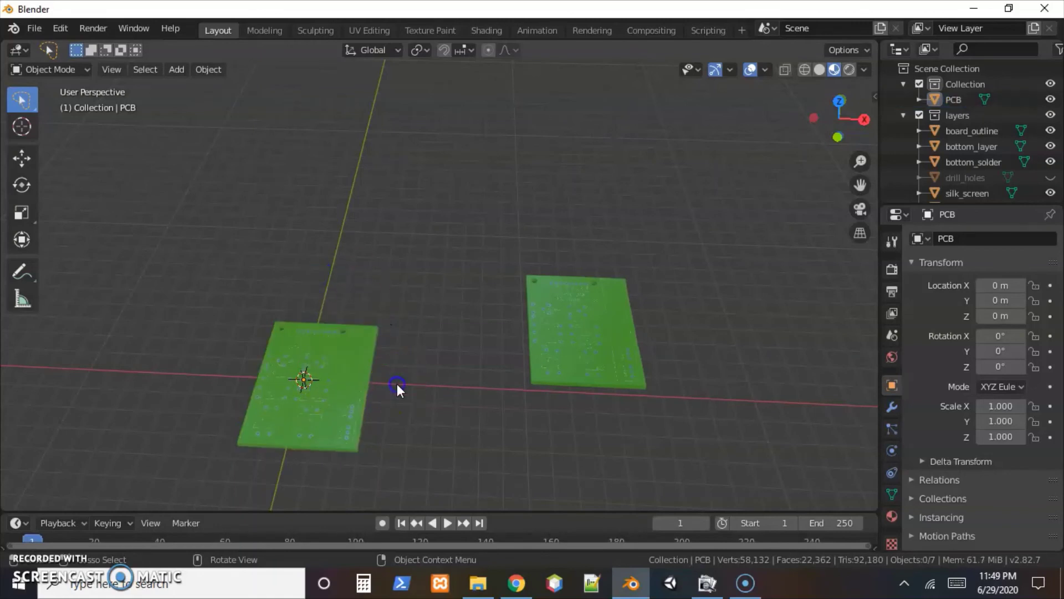
Move the combined PCB object freely to about X 2.18, Y 5.61, Z 5.01 m.
{"action": "left_click", "coordinate": [315, 384]}
{"action": "left_click", "coordinate": [17, 164]}
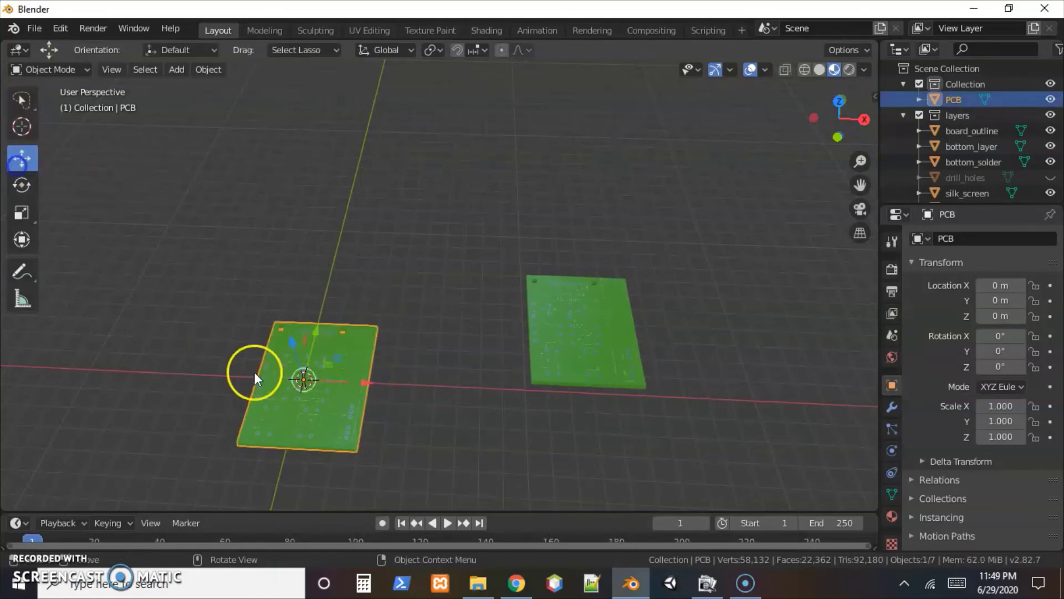
{"action": "mouse_move", "coordinate": [306, 378]}
{"action": "left_mouse_down"}
{"action": "mouse_move", "coordinate": [369, 328]}
{"action": "mouse_move", "coordinate": [292, 321]}
{"action": "mouse_move", "coordinate": [295, 373]}
{"action": "mouse_move", "coordinate": [319, 340]}
{"action": "mouse_move", "coordinate": [312, 363]}
{"action": "left_mouse_up"}
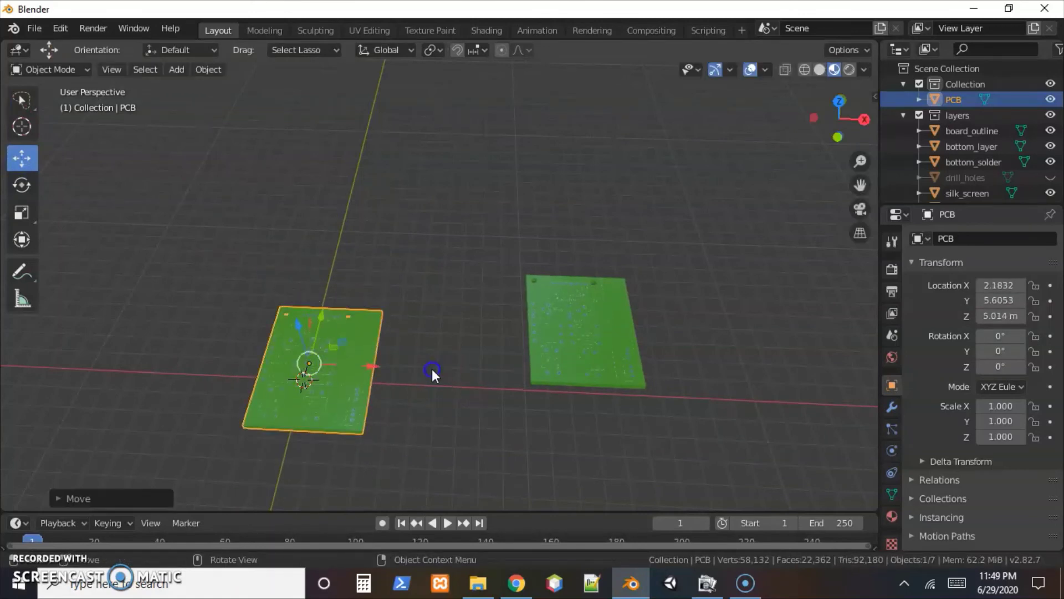
Select the board_outline object in the layers collection and hide it in the viewport.
{"action": "left_click", "coordinate": [432, 369]}
{"action": "left_click", "coordinate": [585, 332]}
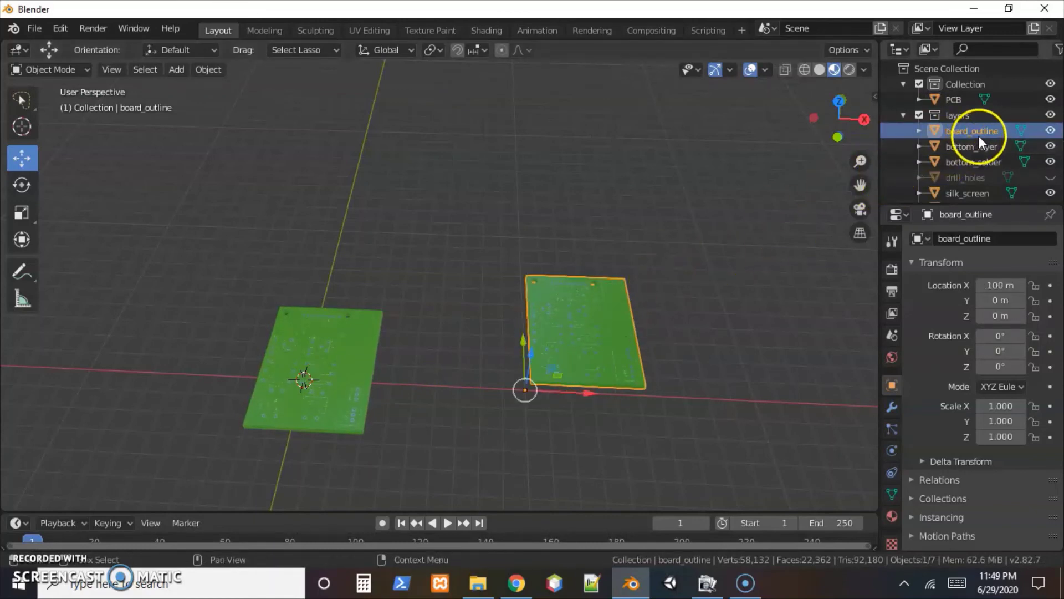
{"action": "left_click", "coordinate": [1051, 130]}
Examine the exposed copper traces, solder pads and silkscreen of the layer stack up close, especially around LED-2.
{"action": "scroll", "coordinate": [582, 345], "scroll_direction": "up", "scroll_amount": 5}
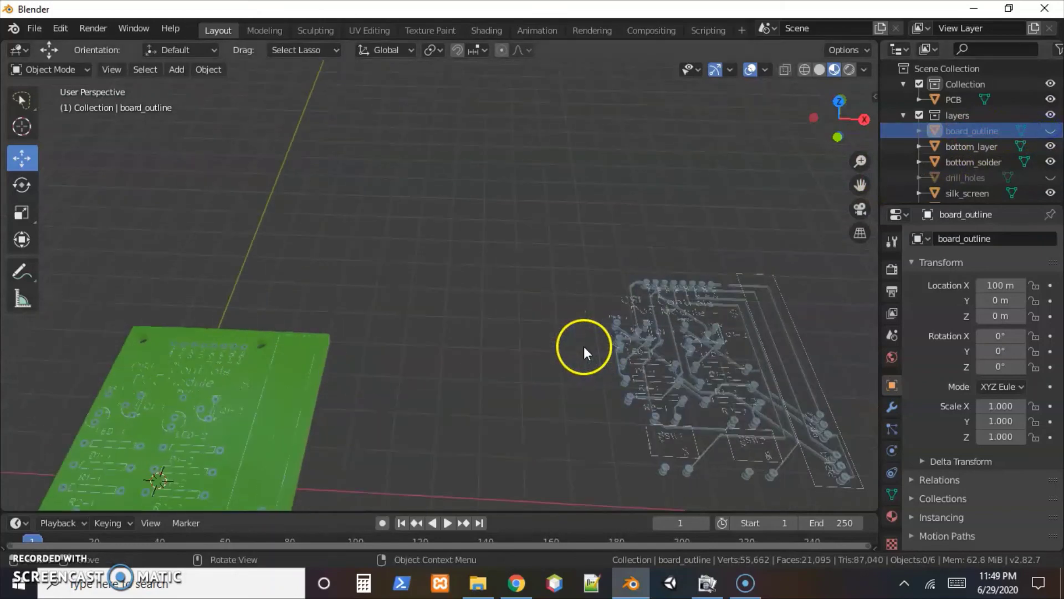
{"action": "middle_click_drag", "start_coordinate": [412, 298], "coordinate": [343, 249], "text": "shift"}
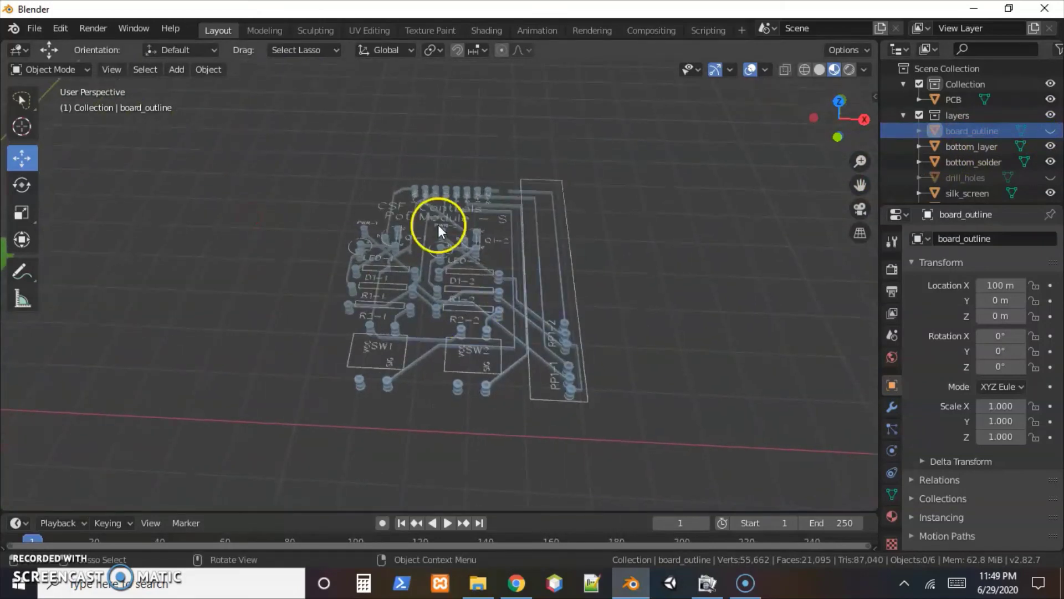
{"action": "middle_click_drag", "start_coordinate": [506, 345], "coordinate": [528, 392]}
{"action": "scroll", "coordinate": [525, 345], "scroll_direction": "down", "scroll_amount": 3}
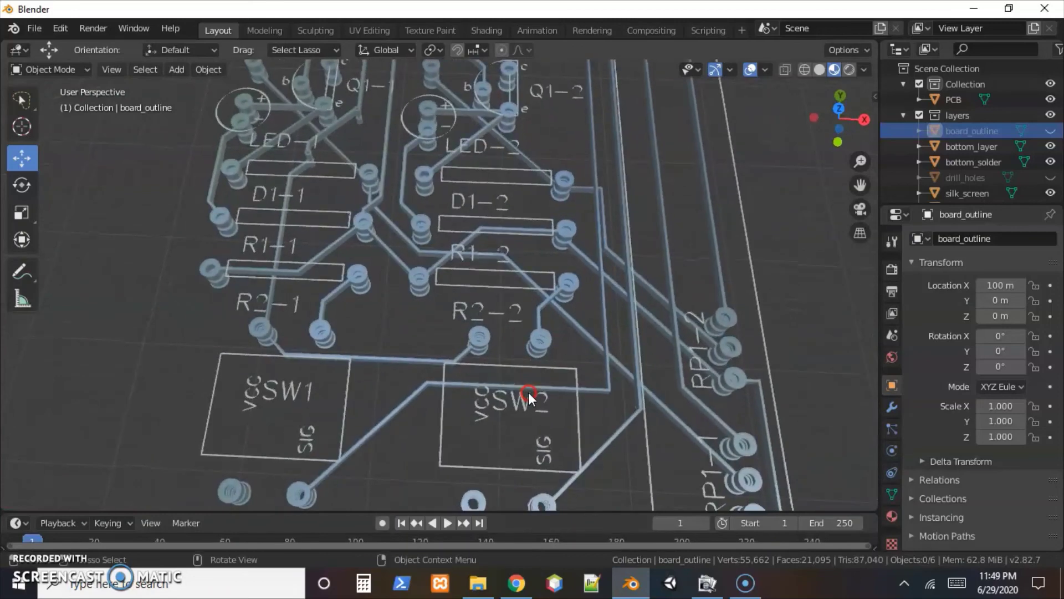
{"action": "middle_click_drag", "start_coordinate": [471, 172], "coordinate": [459, 353], "text": "shift"}
{"action": "scroll", "coordinate": [425, 258], "scroll_direction": "up", "scroll_amount": 6}
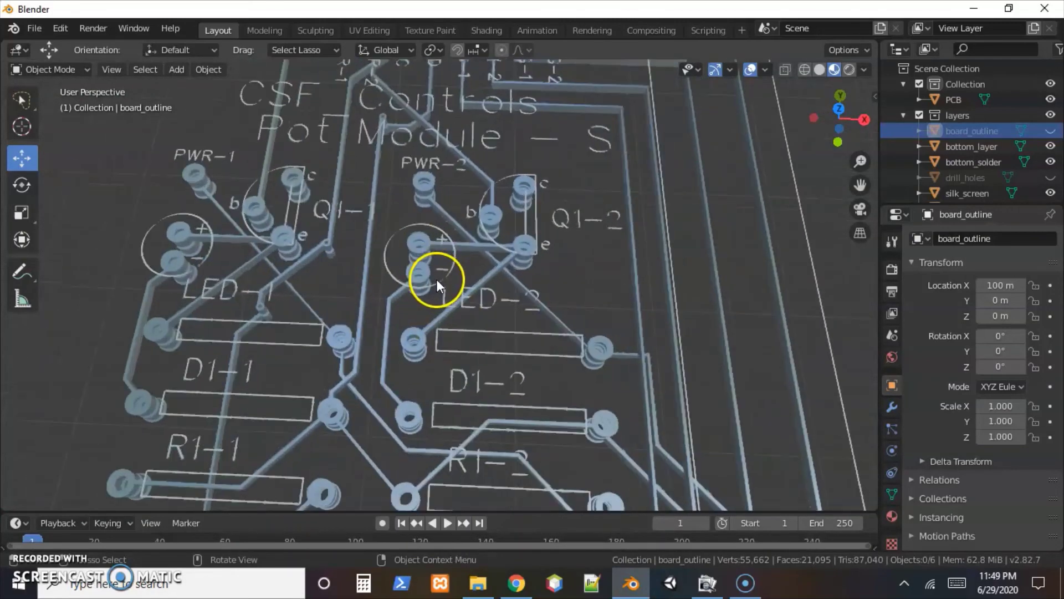
{"action": "mouse_move", "coordinate": [390, 254]}
{"action": "middle_mouse_down"}
{"action": "mouse_move", "coordinate": [374, 274]}
{"action": "mouse_move", "coordinate": [400, 307]}
{"action": "mouse_move", "coordinate": [410, 270]}
{"action": "mouse_move", "coordinate": [397, 236]}
{"action": "middle_mouse_up"}
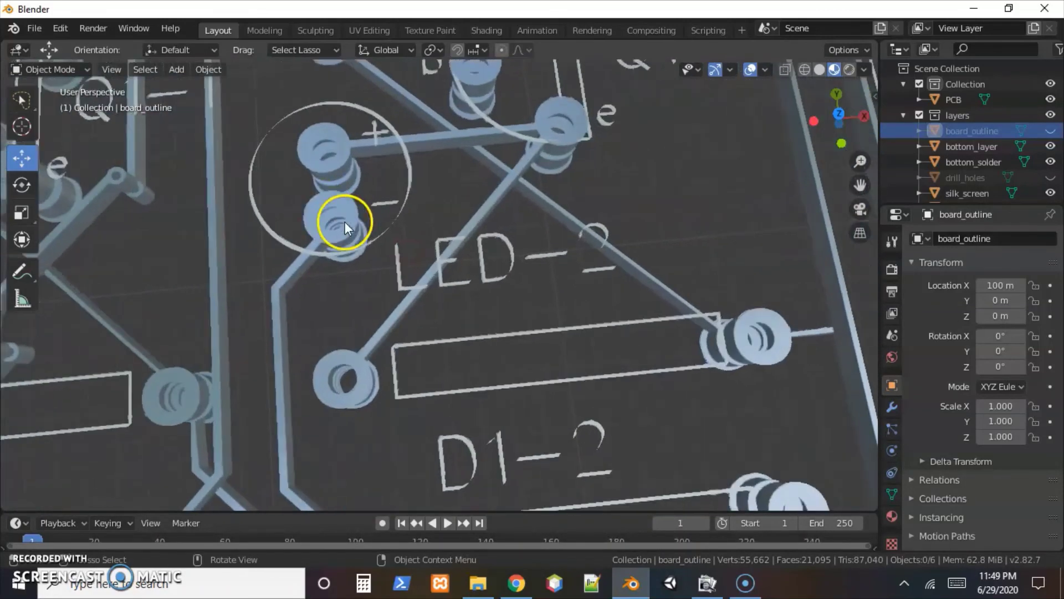
{"action": "scroll", "coordinate": [346, 220], "scroll_direction": "up", "scroll_amount": 4}
{"action": "scroll", "coordinate": [462, 323], "scroll_direction": "up", "scroll_amount": 2}
{"action": "middle_click_drag", "start_coordinate": [462, 323], "coordinate": [534, 410], "text": "shift"}
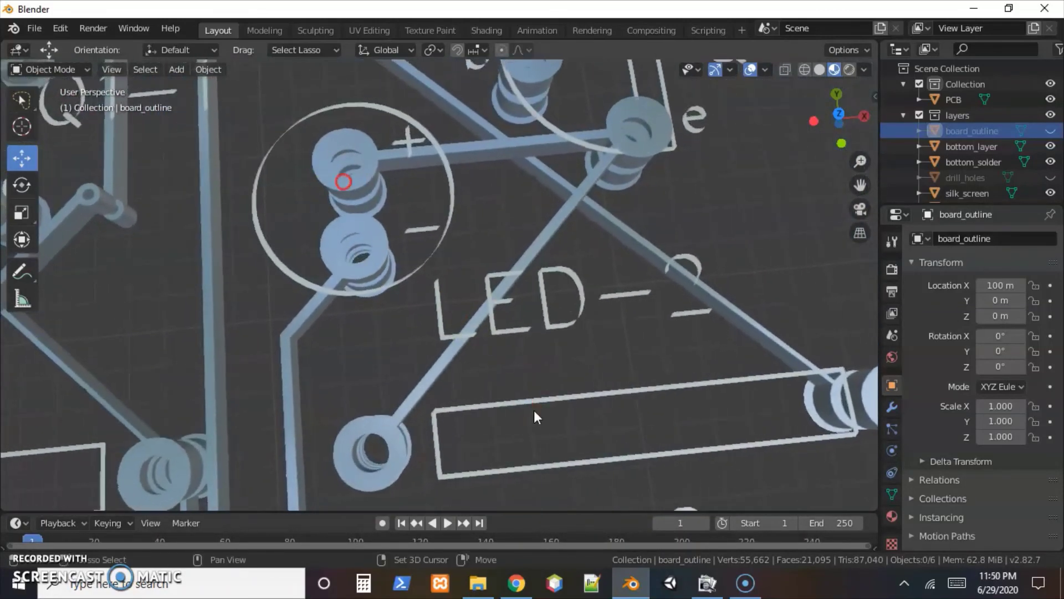
{"action": "middle_click_drag", "start_coordinate": [317, 175], "coordinate": [404, 232], "text": "shift"}
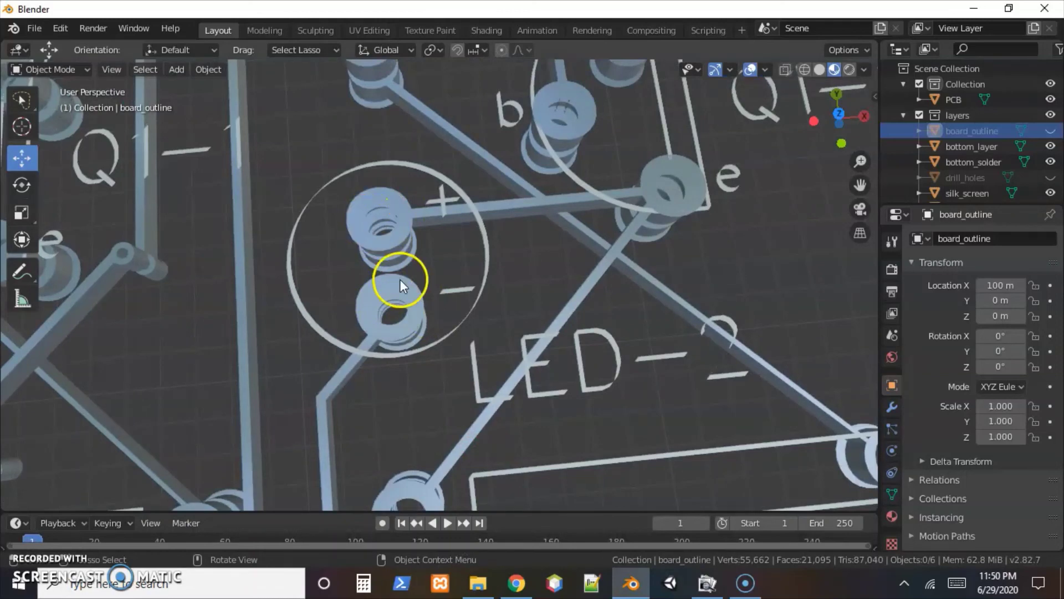
Inspect the full layer stack from low angles and compare it with the combined PCB model.
{"action": "scroll", "coordinate": [384, 259], "scroll_direction": "down", "scroll_amount": 8}
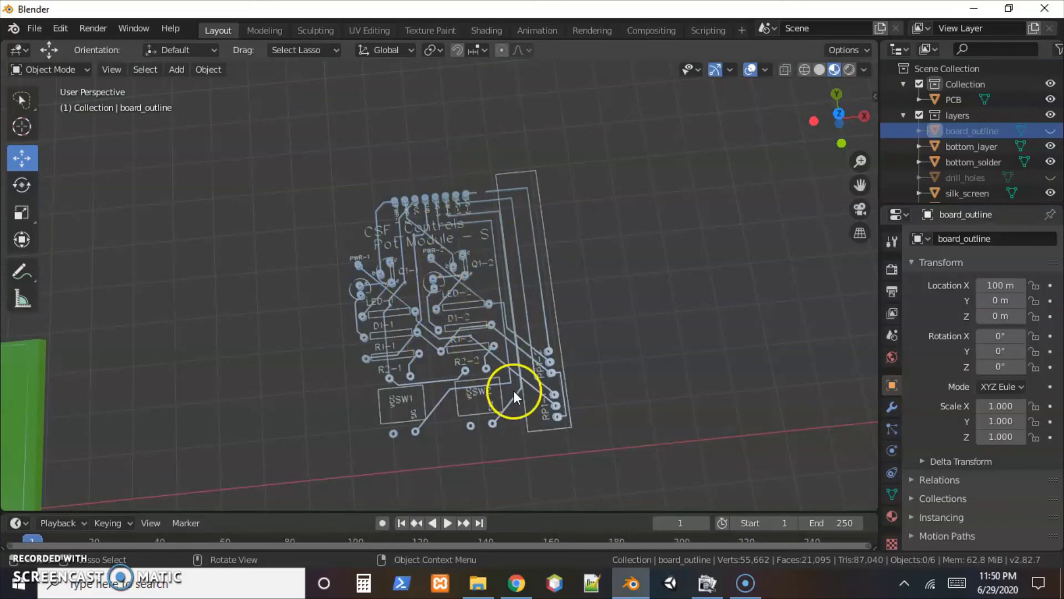
{"action": "middle_click_drag", "start_coordinate": [514, 391], "coordinate": [366, 333]}
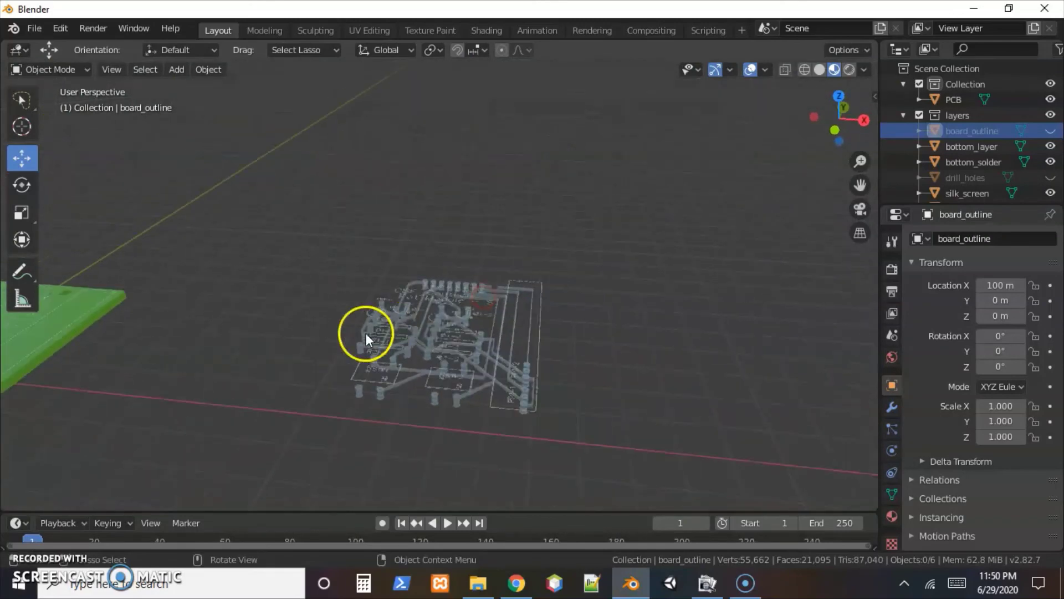
{"action": "middle_click_drag", "start_coordinate": [186, 353], "coordinate": [248, 324]}
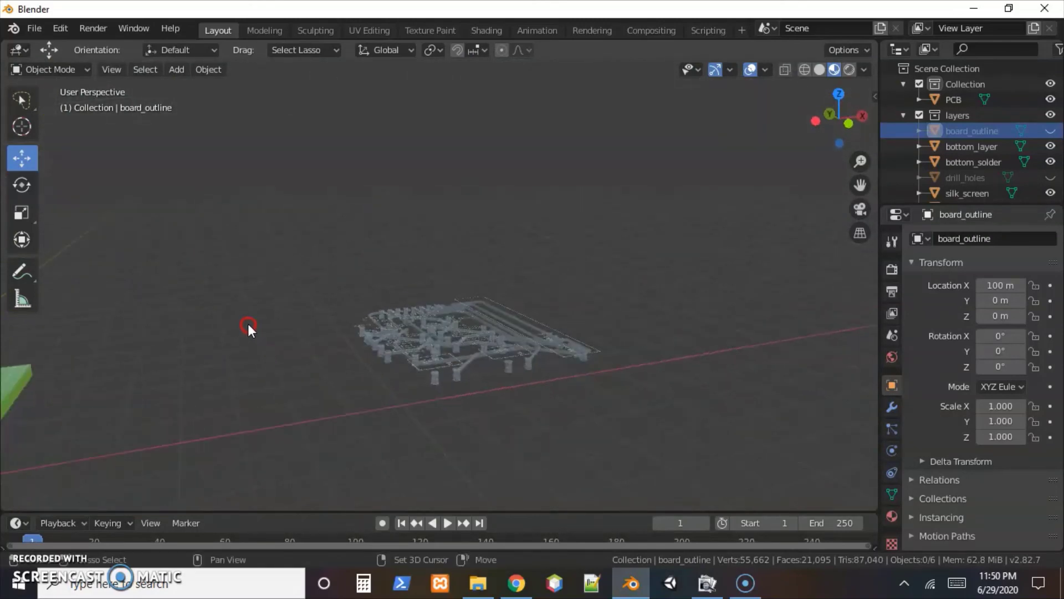
{"action": "middle_click_drag", "start_coordinate": [147, 401], "coordinate": [487, 347], "text": "shift"}
{"action": "middle_click_drag", "start_coordinate": [392, 369], "coordinate": [526, 378]}
{"action": "scroll", "coordinate": [525, 380], "scroll_direction": "down", "scroll_amount": 3}
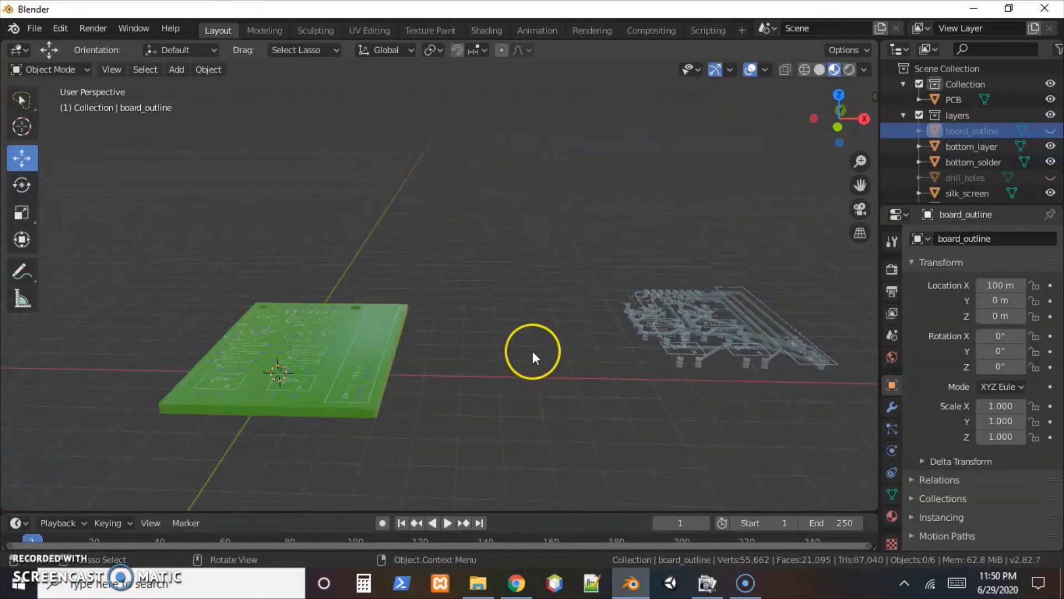